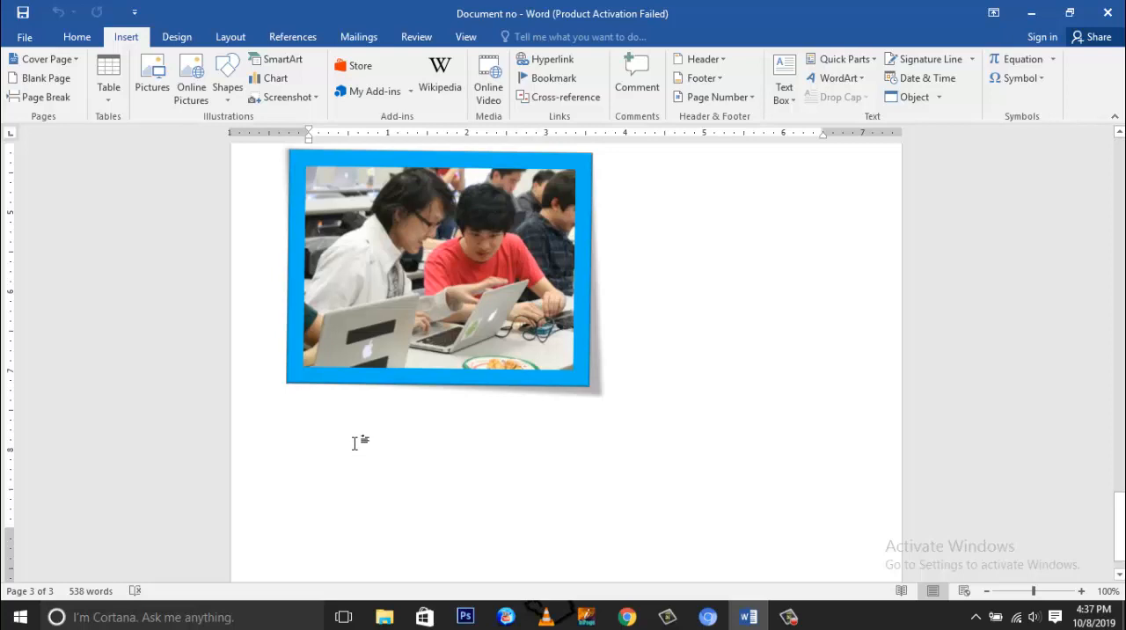
# Step: Insert a 1" by 1" oval below the picture and move it to the page's left margin
pyautogui.scroll(-1, 359, 432)
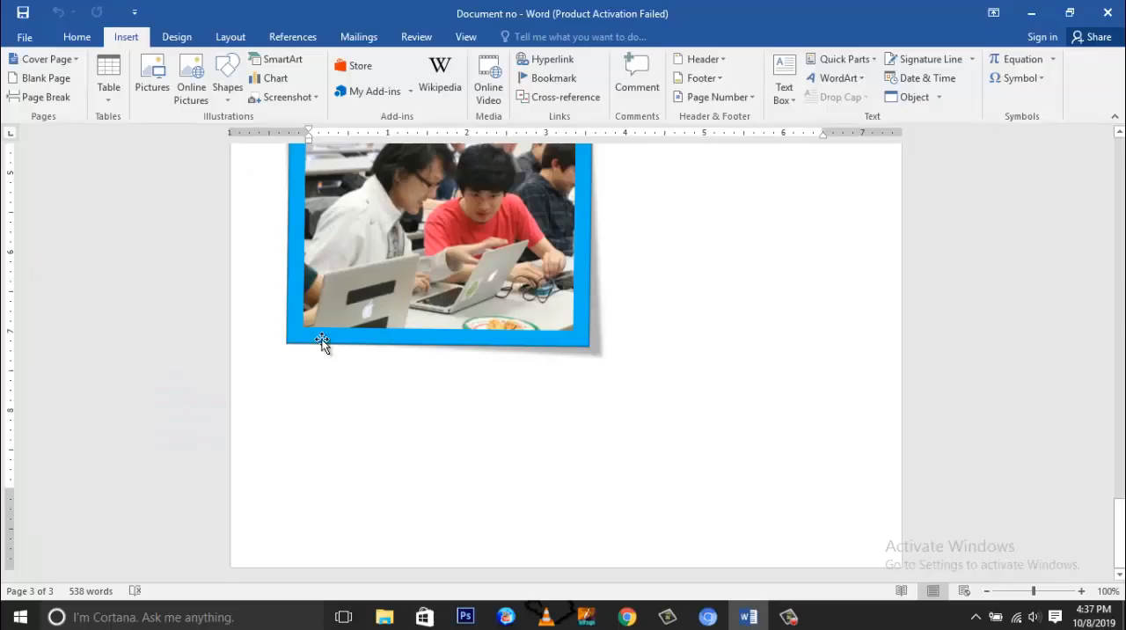
pyautogui.click(228, 98)
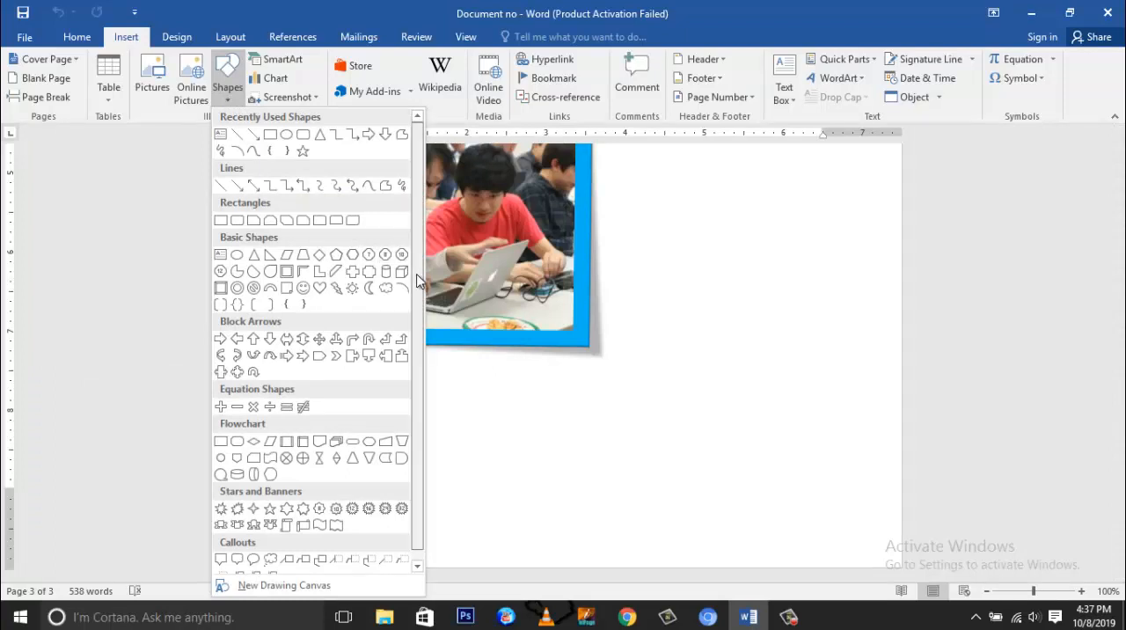
pyautogui.moveTo(417, 277); pyautogui.dragTo(414, 300)
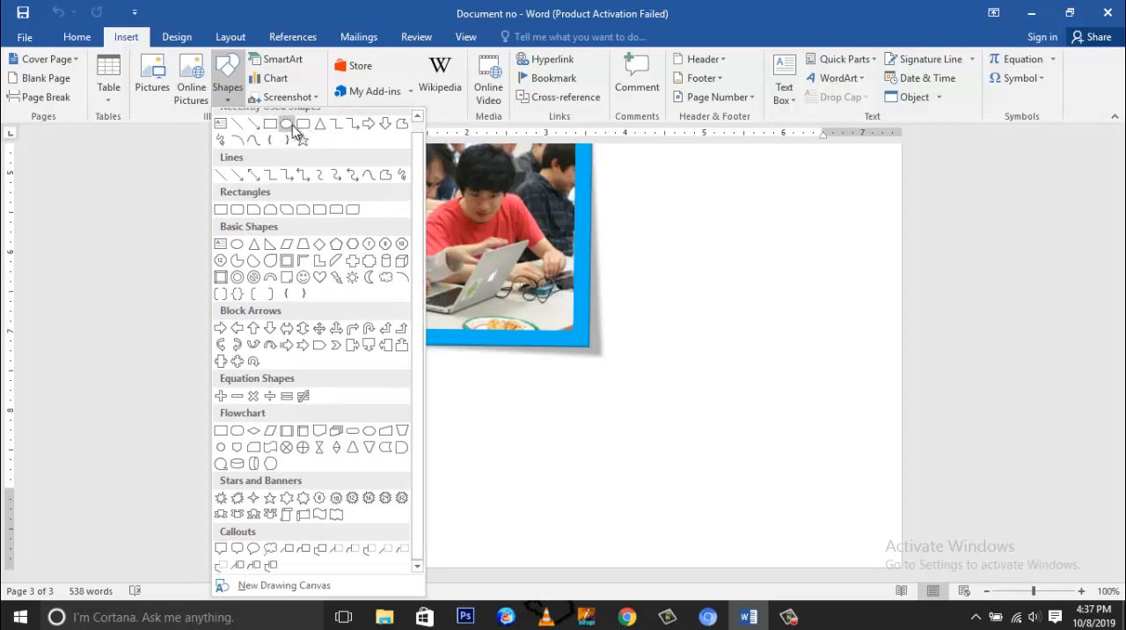
pyautogui.click(289, 124)
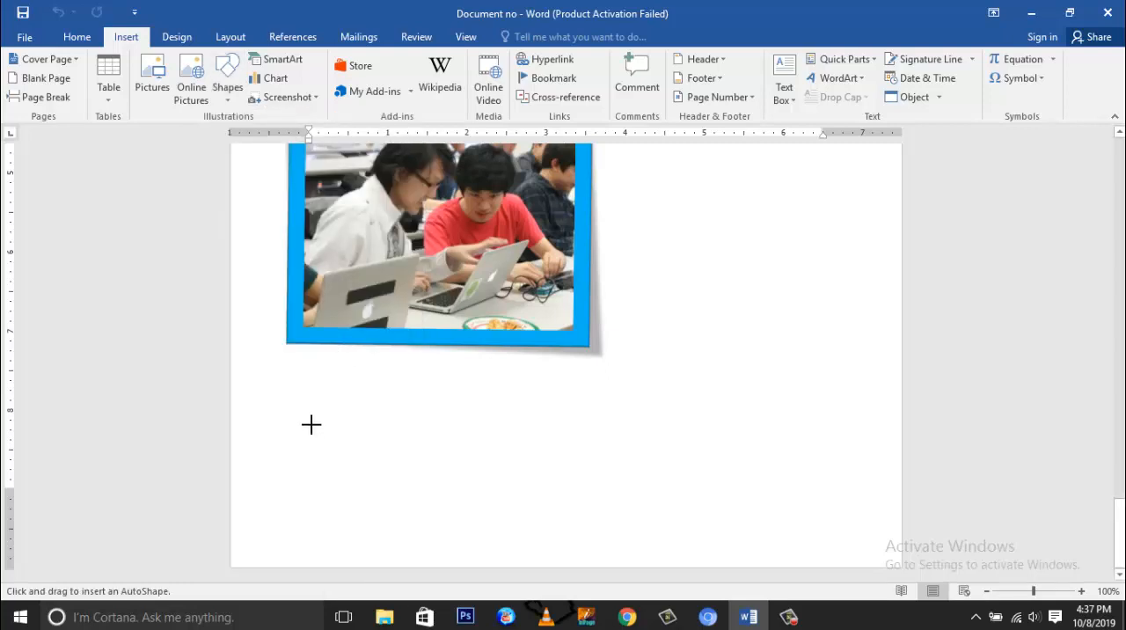
pyautogui.click(357, 455)
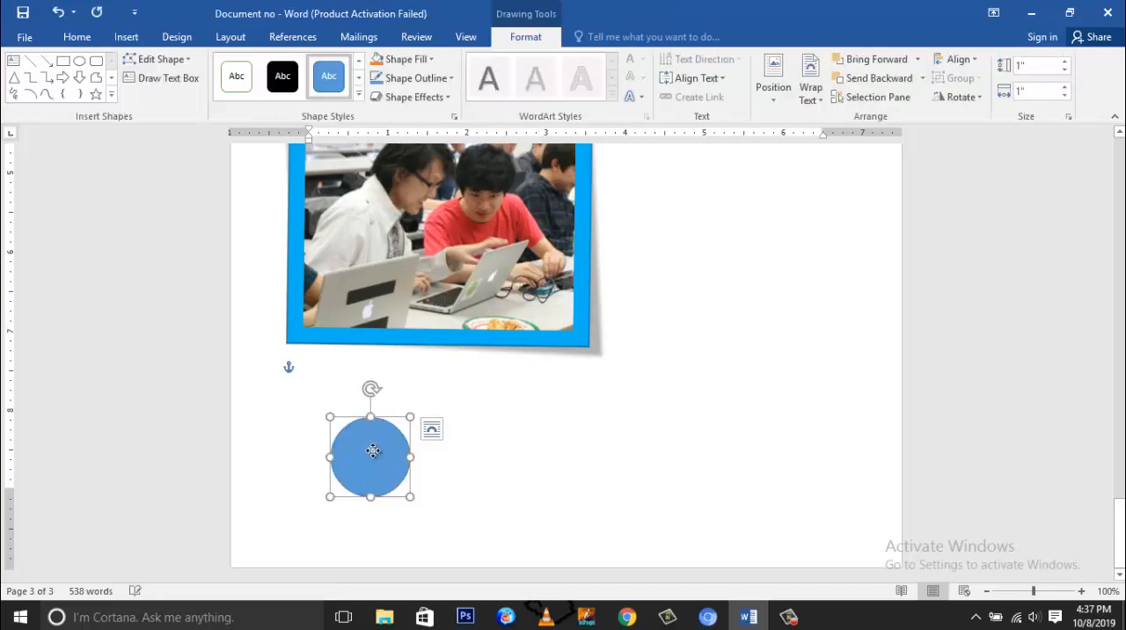
pyautogui.moveTo(372, 453); pyautogui.dragTo(343, 417)
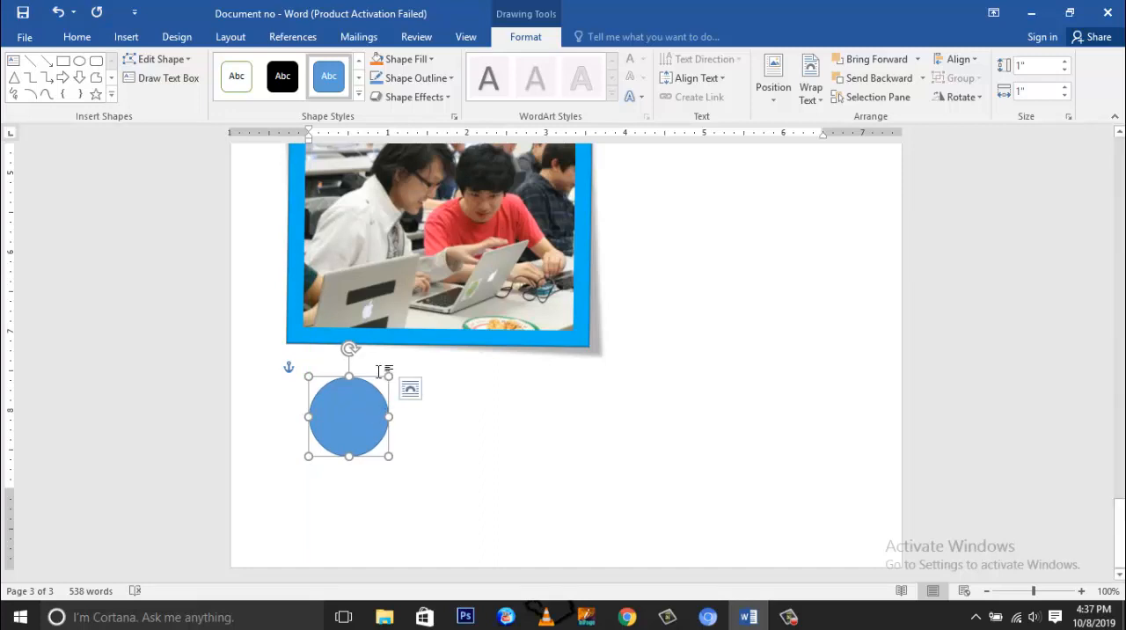
pyautogui.click(771, 104)
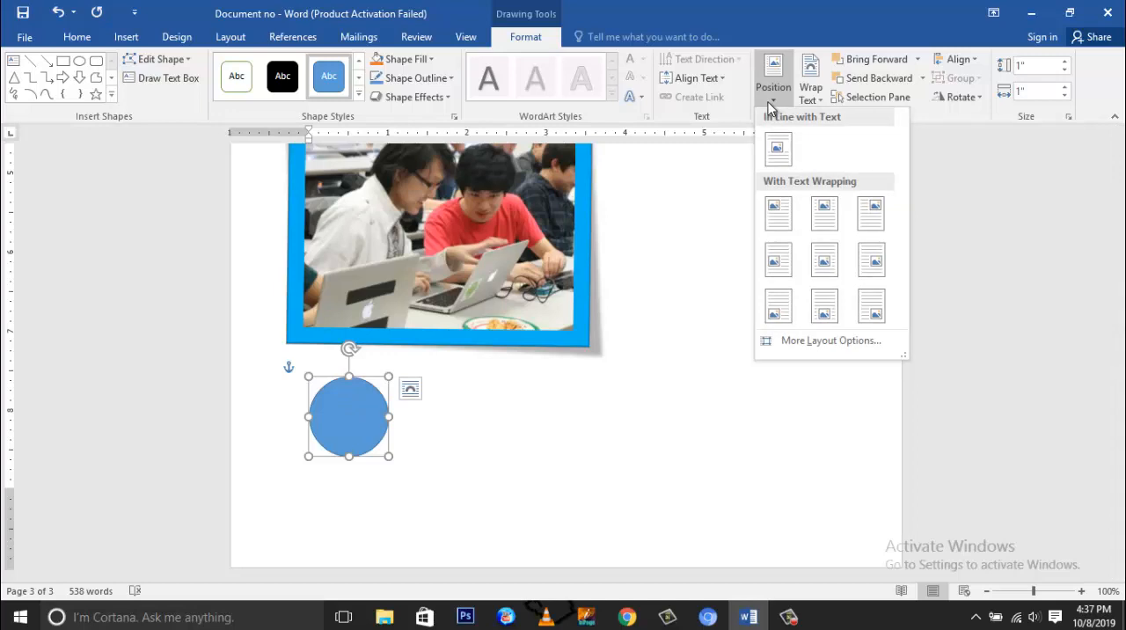
pyautogui.click(802, 100)
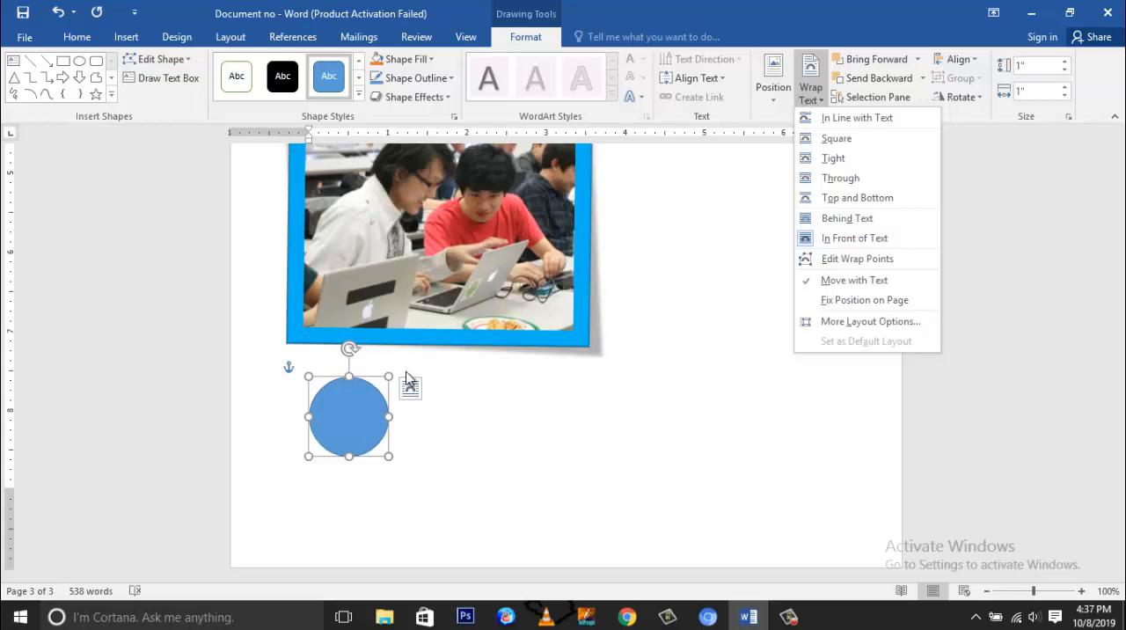
pyautogui.click(369, 406)
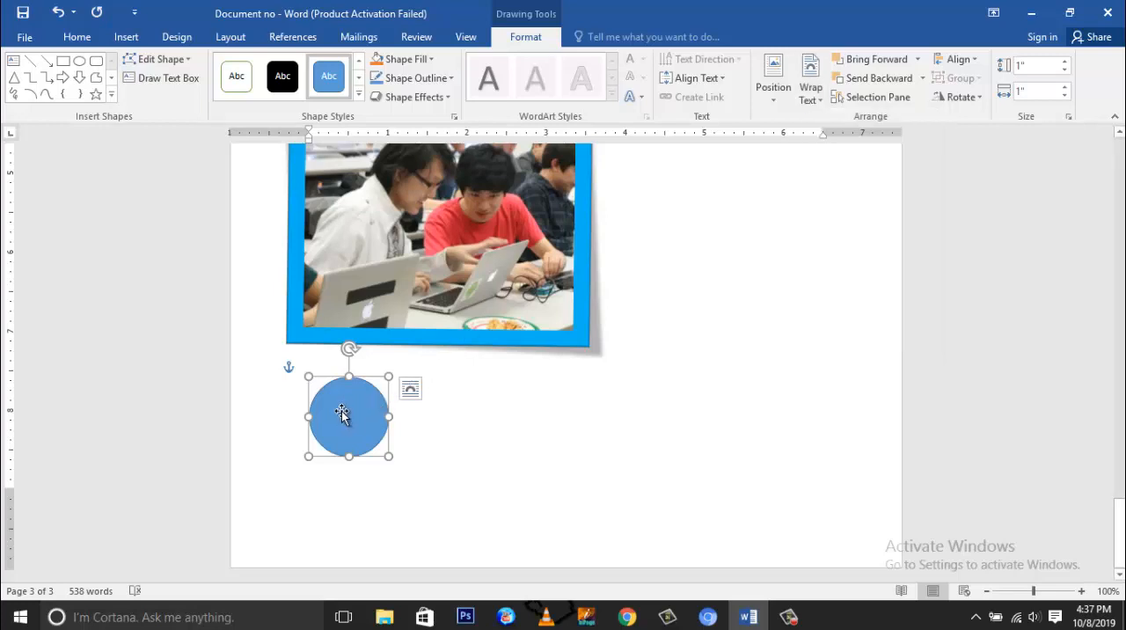
# Step: Try the blue-outlined theme style on the circle, and settle on the solid orange fill theme style
pyautogui.click(358, 95)
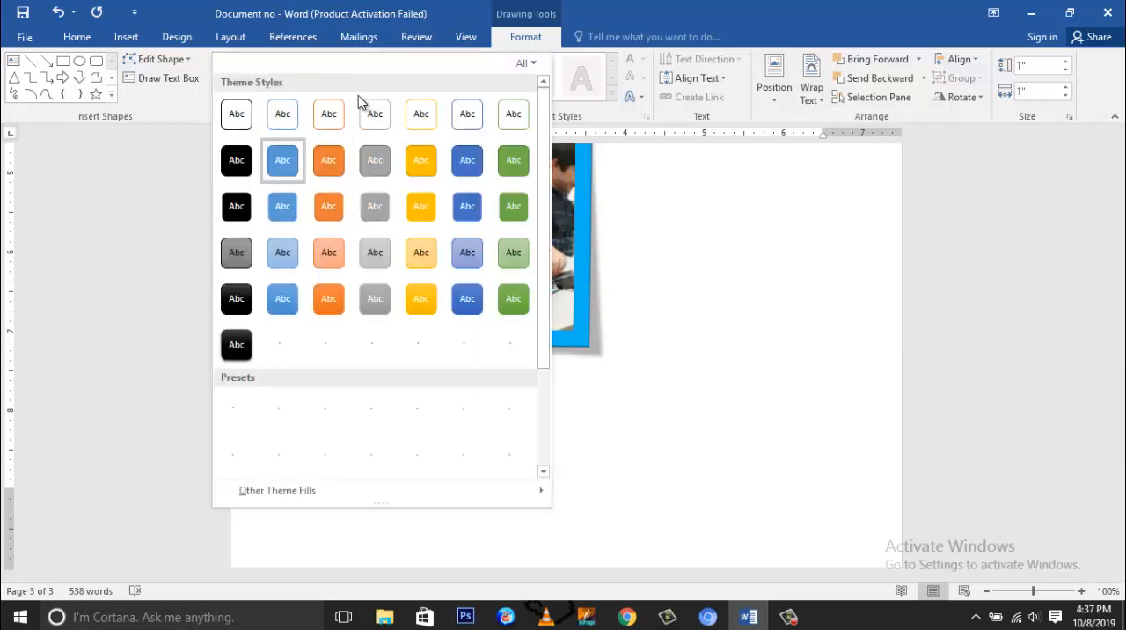
pyautogui.click(286, 119)
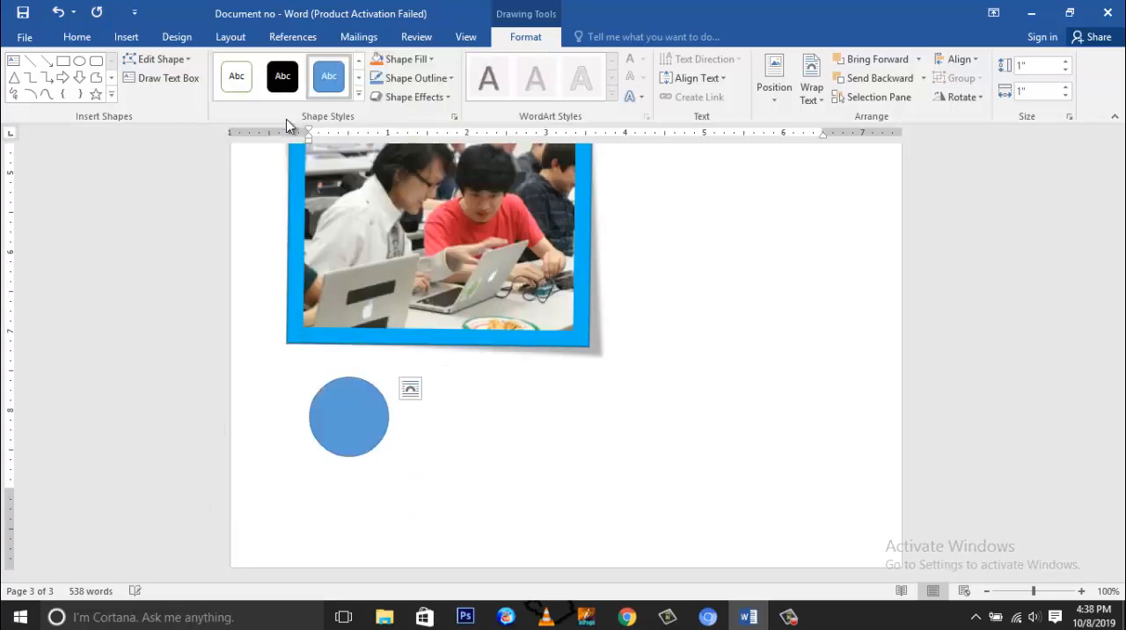
pyautogui.click(358, 95)
pyautogui.click(344, 155)
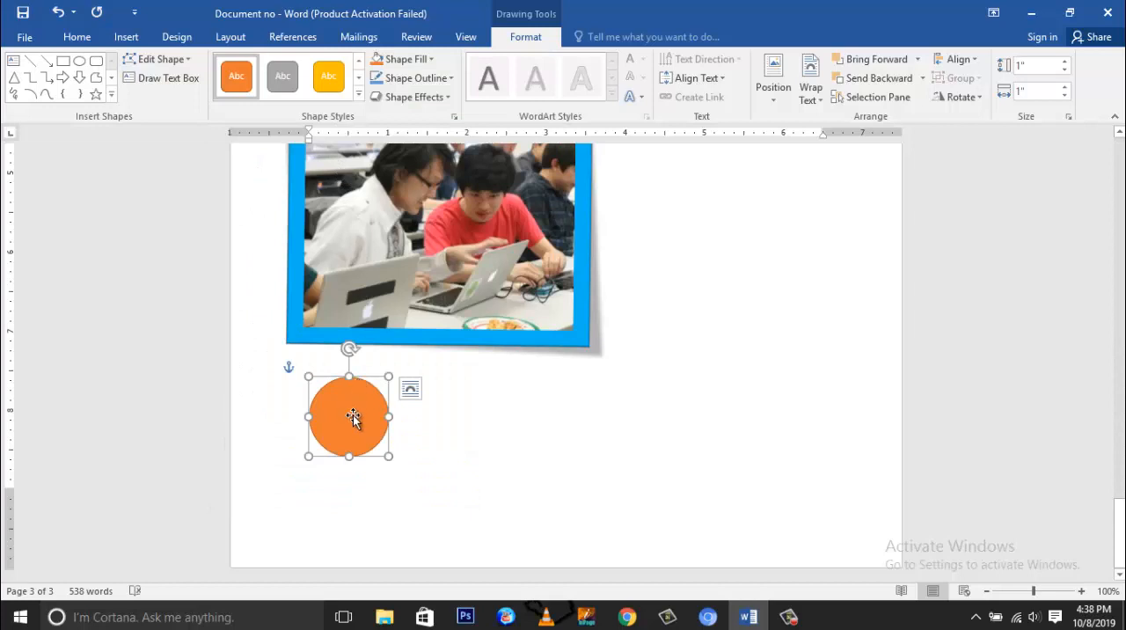
# Step: Label the circle "CIRCLE" and enlarge it slightly so the text has more room
pyautogui.write('CIRCLE')
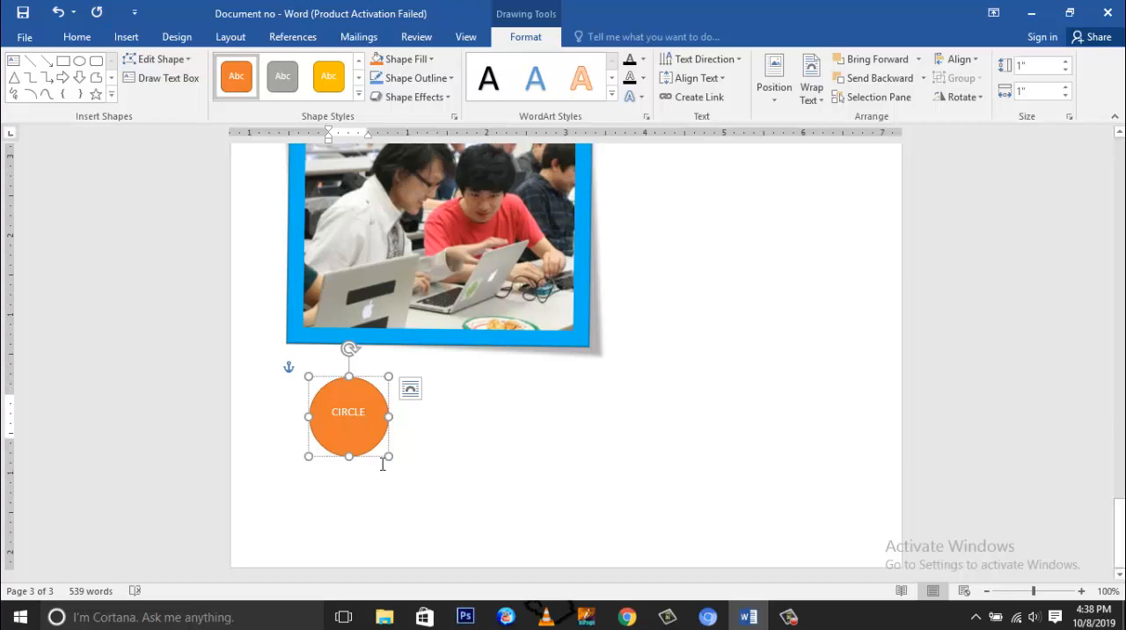
pyautogui.moveTo(391, 454)
pyautogui.mouseDown()
pyautogui.moveTo(417, 465)
pyautogui.moveTo(400, 502)
pyautogui.moveTo(429, 490)
pyautogui.moveTo(428, 414)
pyautogui.moveTo(428, 478)
pyautogui.moveTo(400, 468)
pyautogui.mouseUp()
pyautogui.moveTo(398, 376)
pyautogui.mouseDown()
pyautogui.moveTo(442, 355)
pyautogui.moveTo(437, 308)
pyautogui.moveTo(430, 354)
pyautogui.moveTo(387, 384)
pyautogui.moveTo(397, 385)
pyautogui.mouseUp()
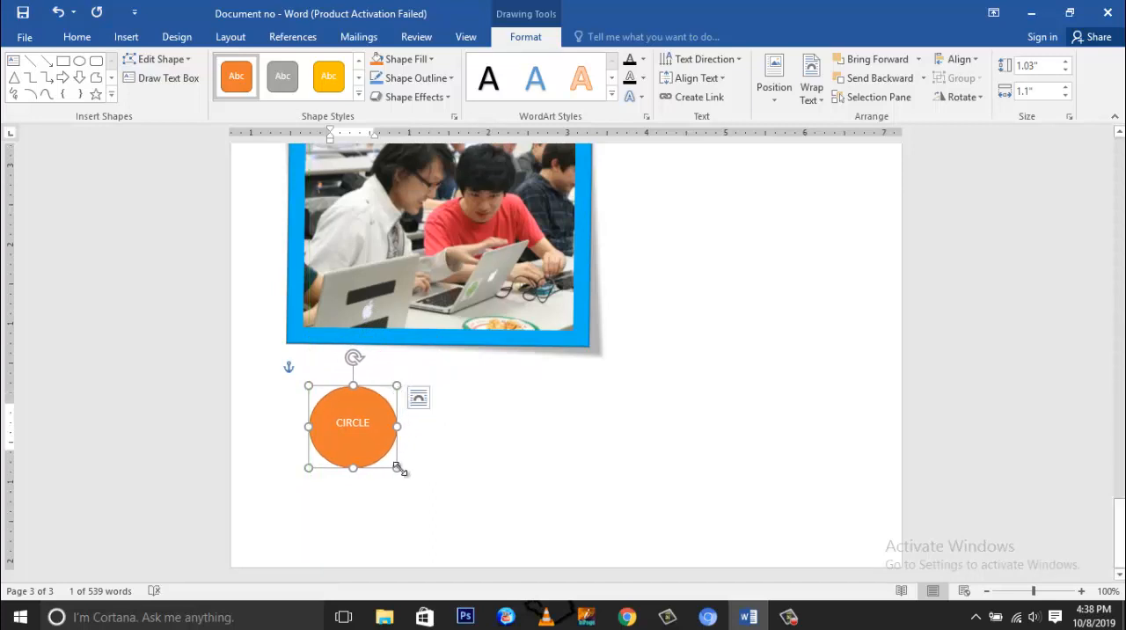
pyautogui.moveTo(397, 468); pyautogui.dragTo(432, 487)
pyautogui.click(452, 444)
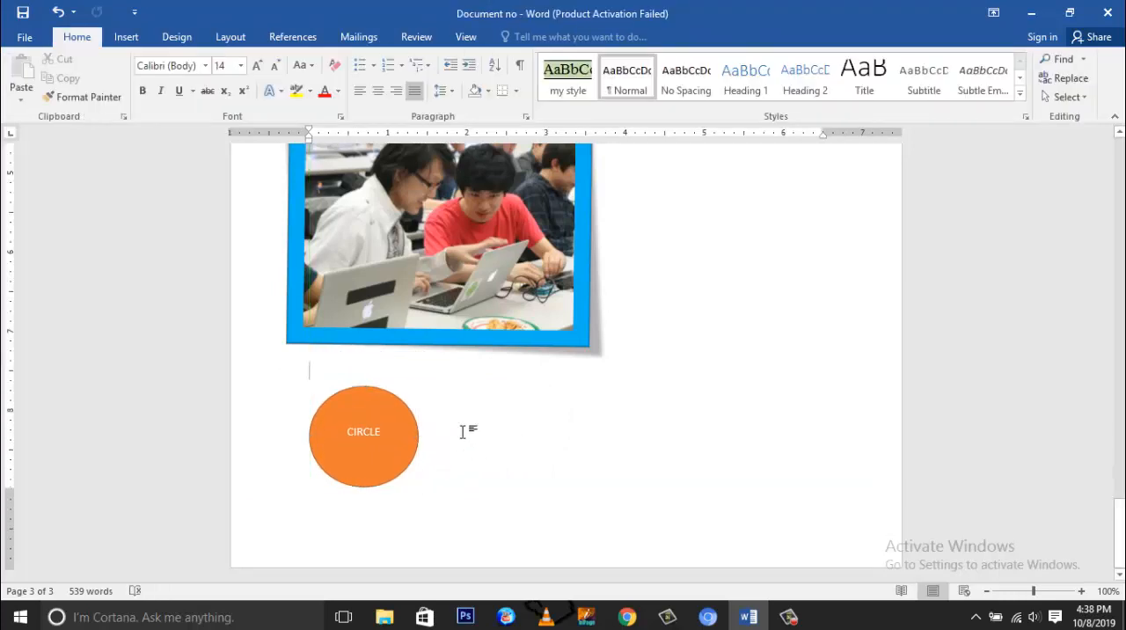
# Step: Insert a blank page at the empty paragraph below the picture
pyautogui.click(124, 39)
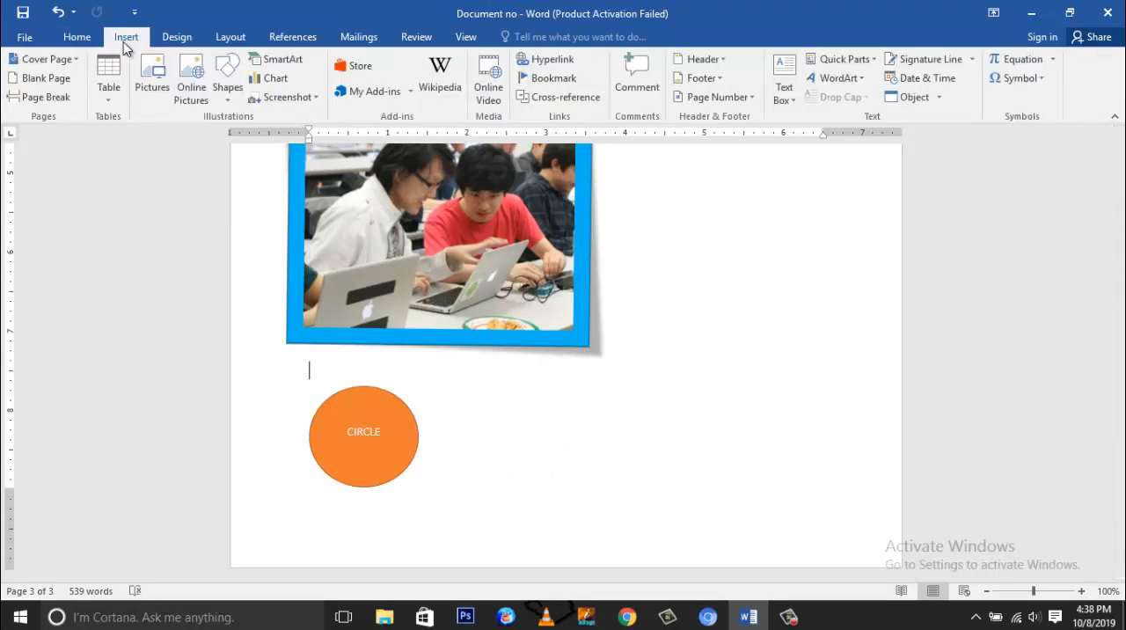
pyautogui.click(46, 79)
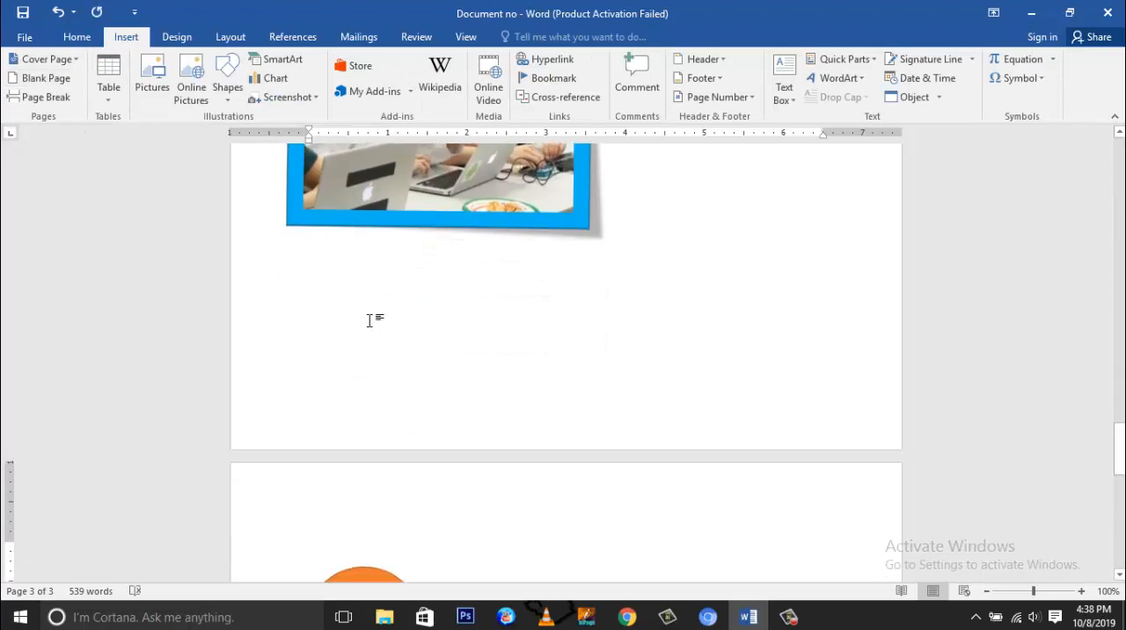
pyautogui.scroll(-5, 372, 320)
pyautogui.scroll(2, 482, 308)
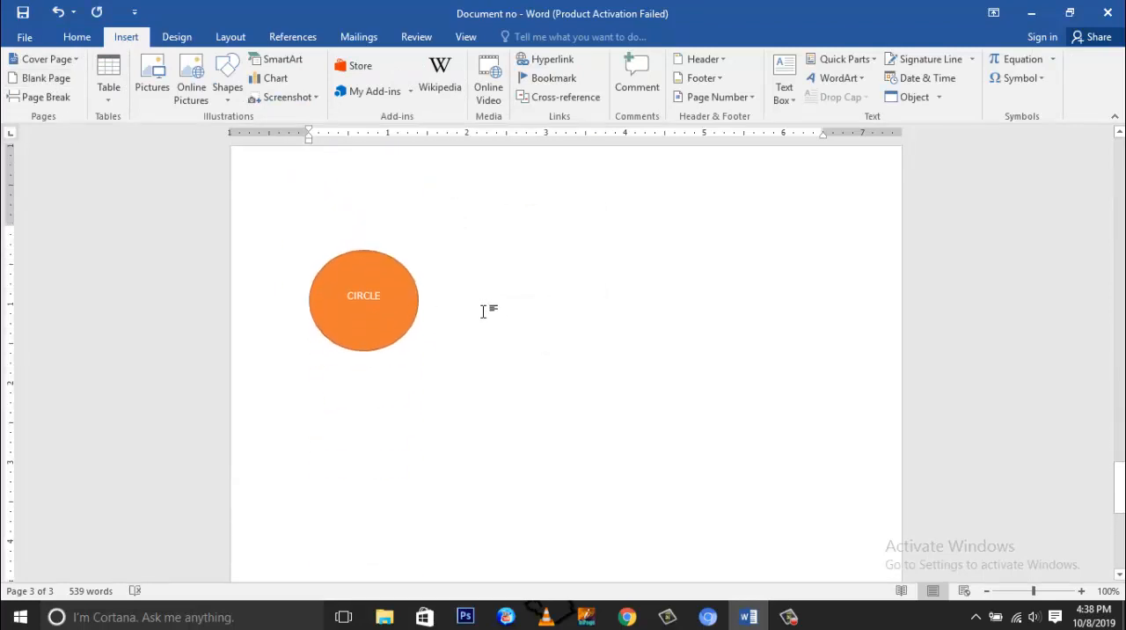
# Step: Draw a right block arrow about 0.53" high and 1.07" wide beside the circle
pyautogui.click(227, 98)
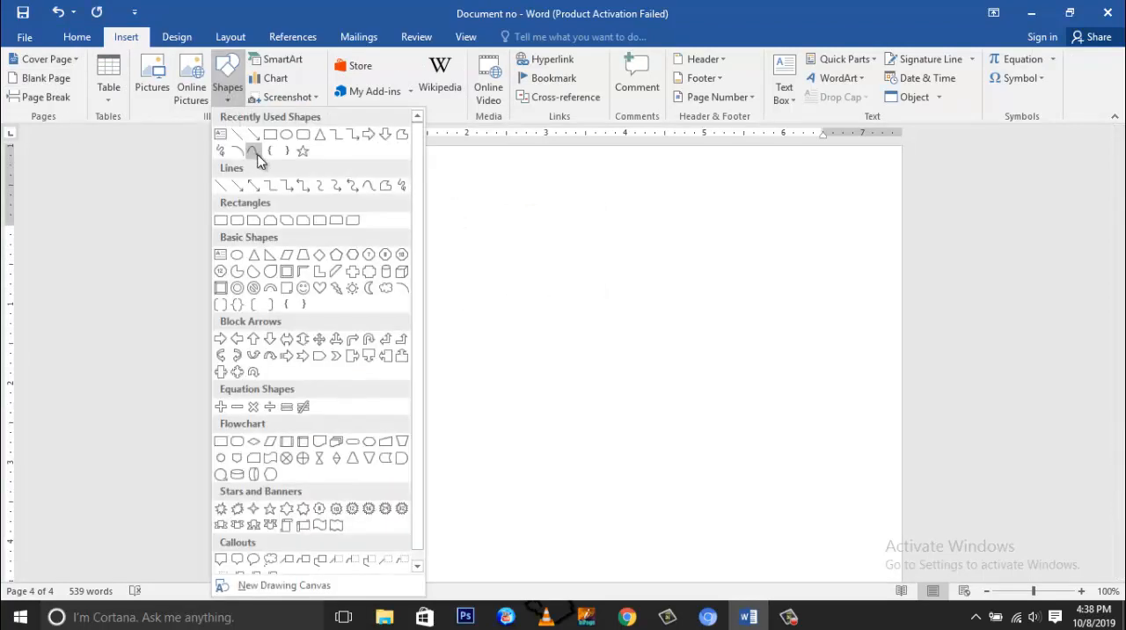
pyautogui.click(369, 136)
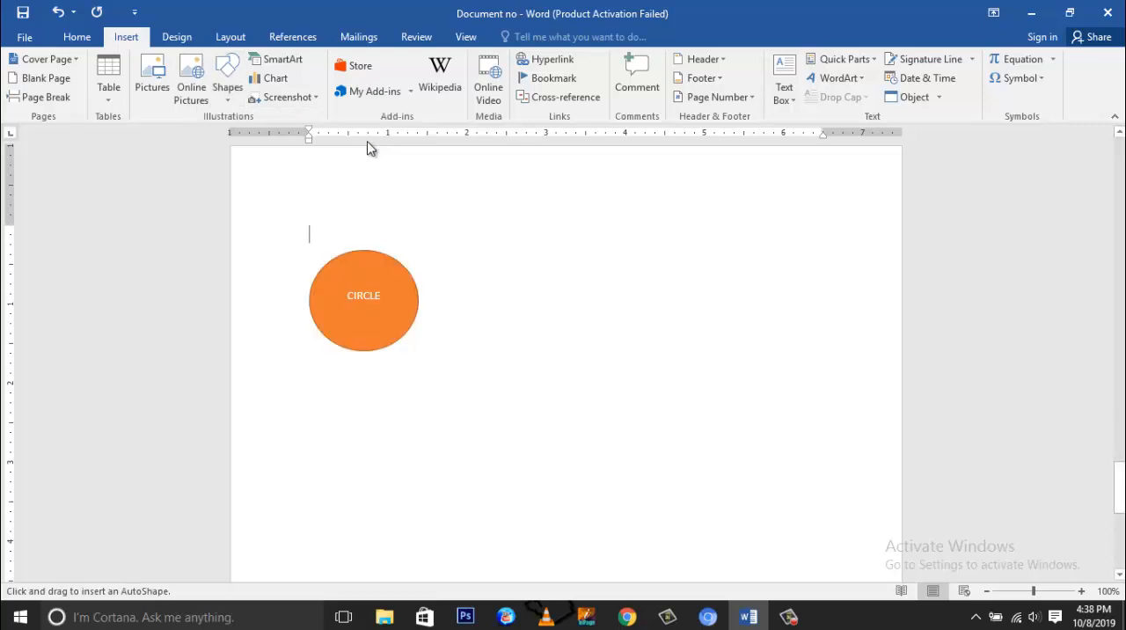
pyautogui.moveTo(498, 282); pyautogui.dragTo(585, 323)
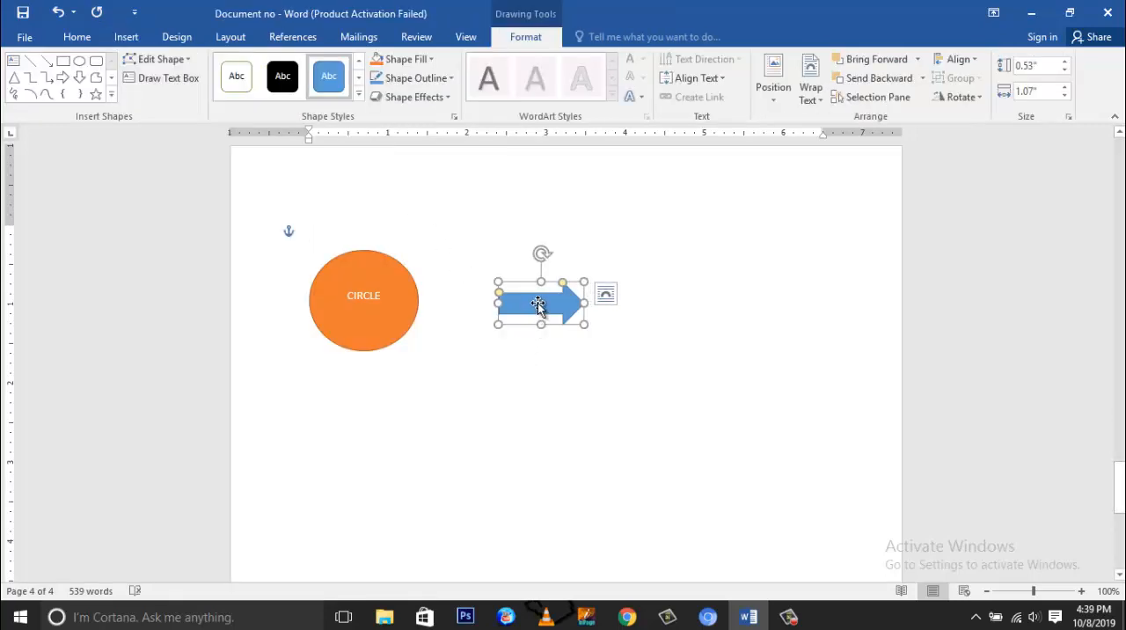
# Step: Fill the arrow with a light orange theme tint and set its outline color to Light Blue
pyautogui.click(432, 59)
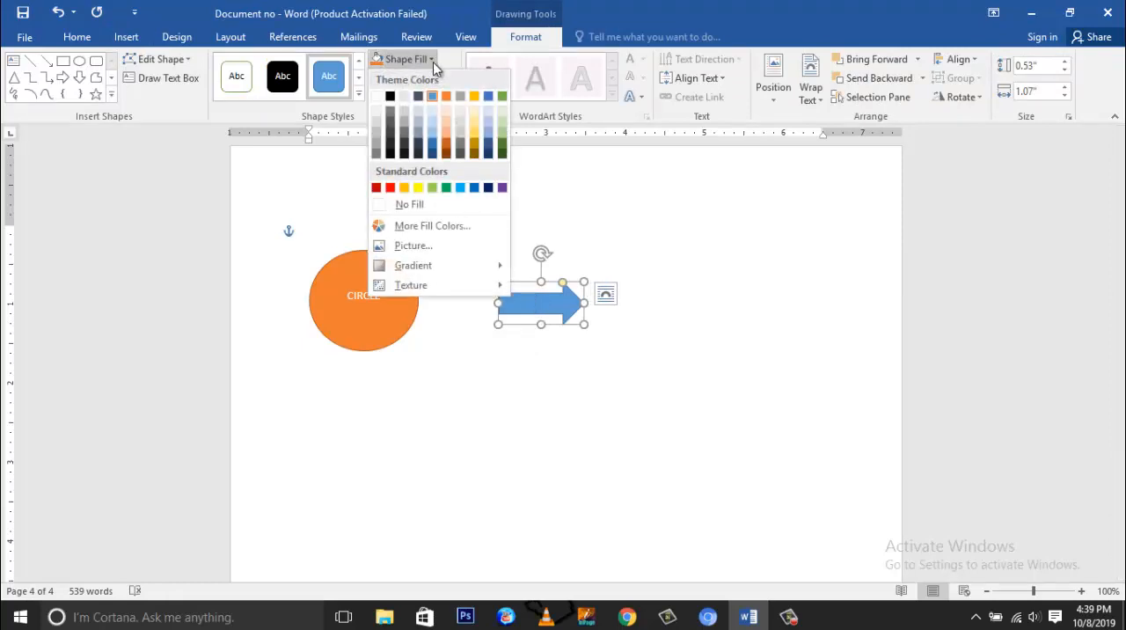
pyautogui.click(446, 124)
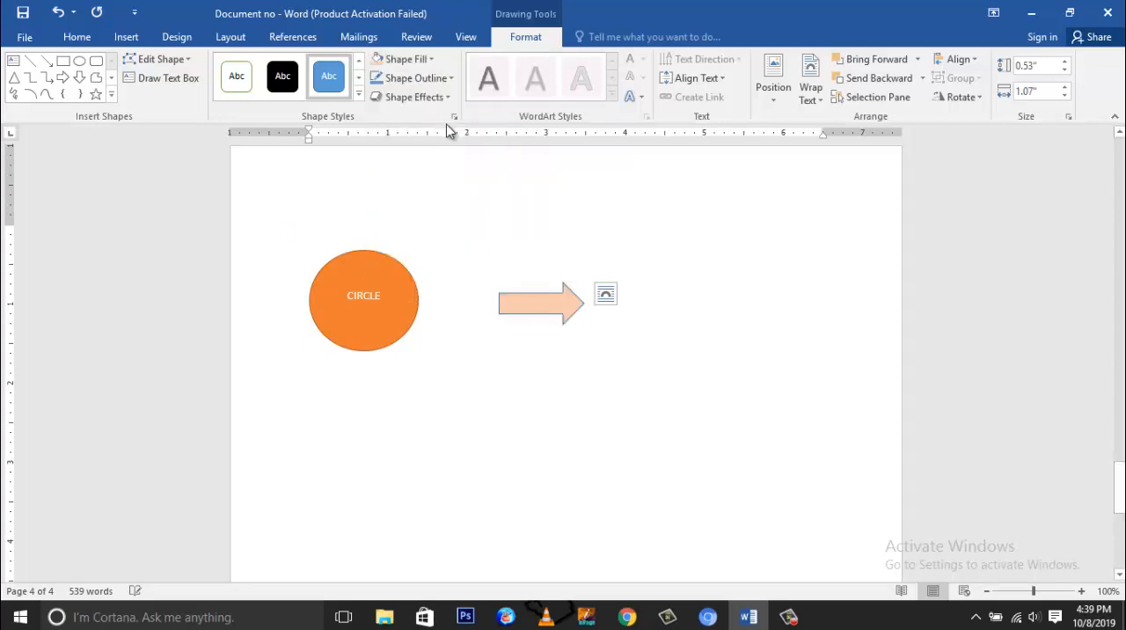
pyautogui.click(451, 79)
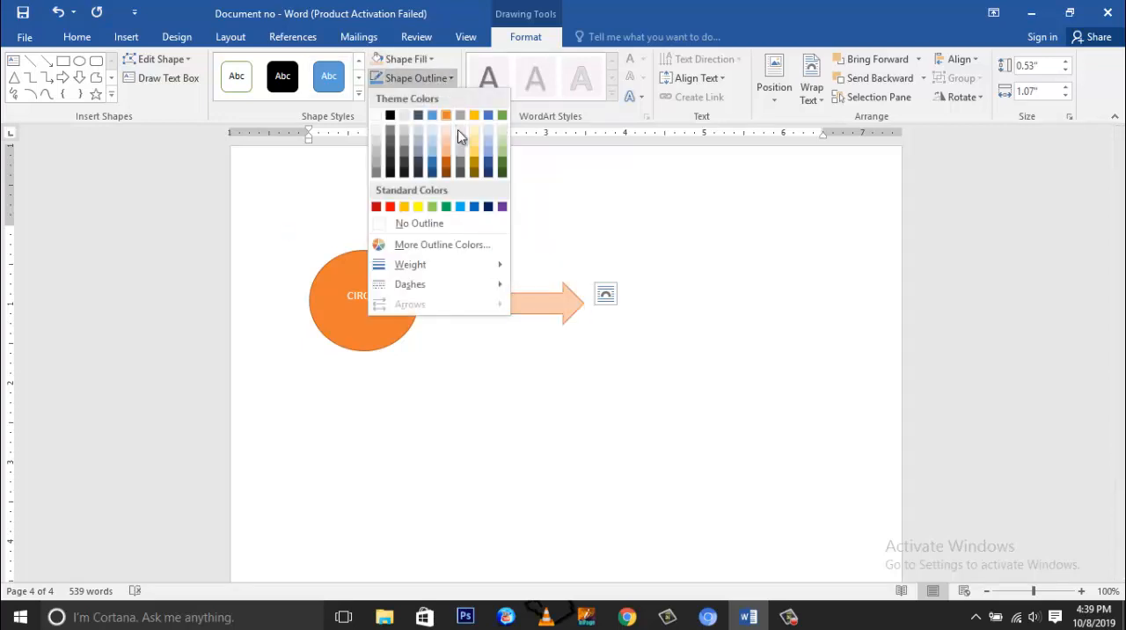
pyautogui.click(461, 208)
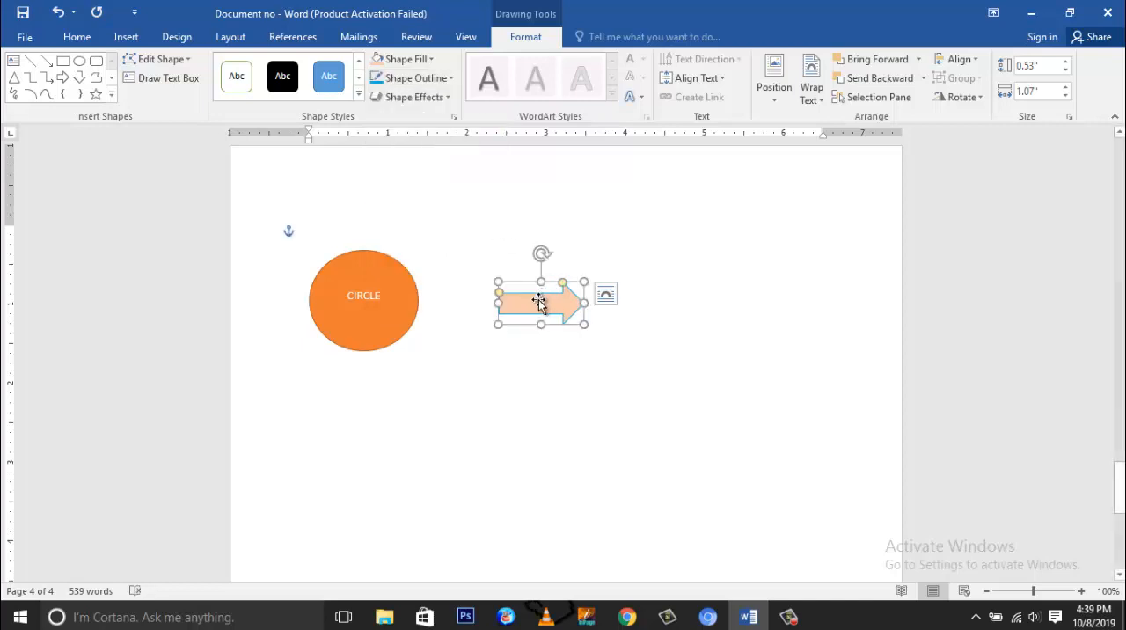
# Step: Set the arrow's outline weight to 6 pt, keeping its light orange fill
pyautogui.click(431, 59)
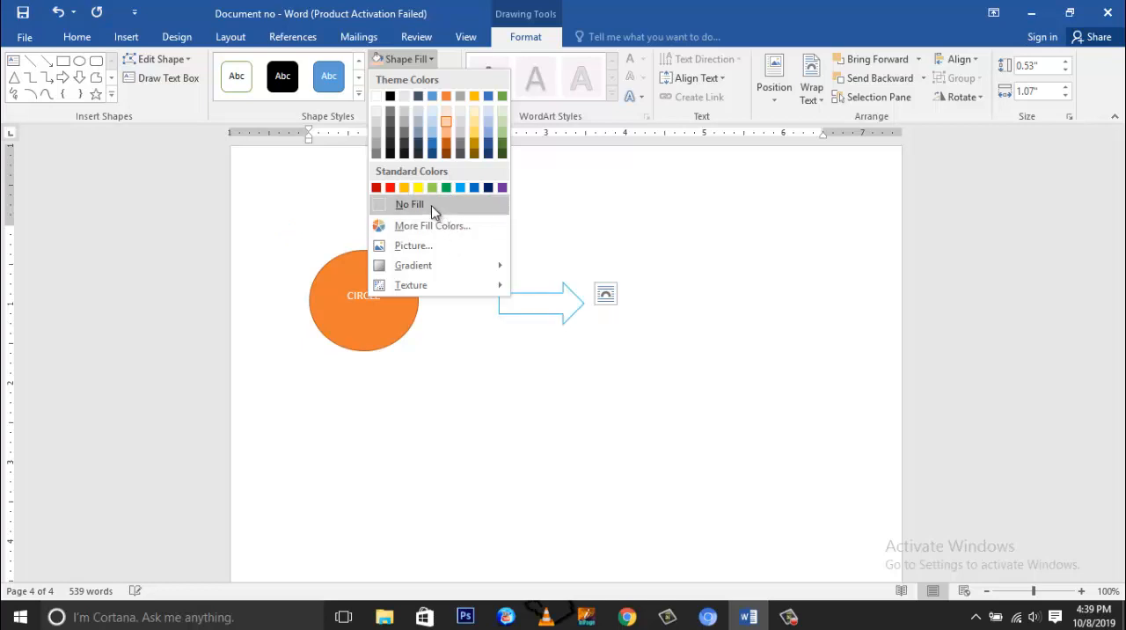
pyautogui.click(450, 60)
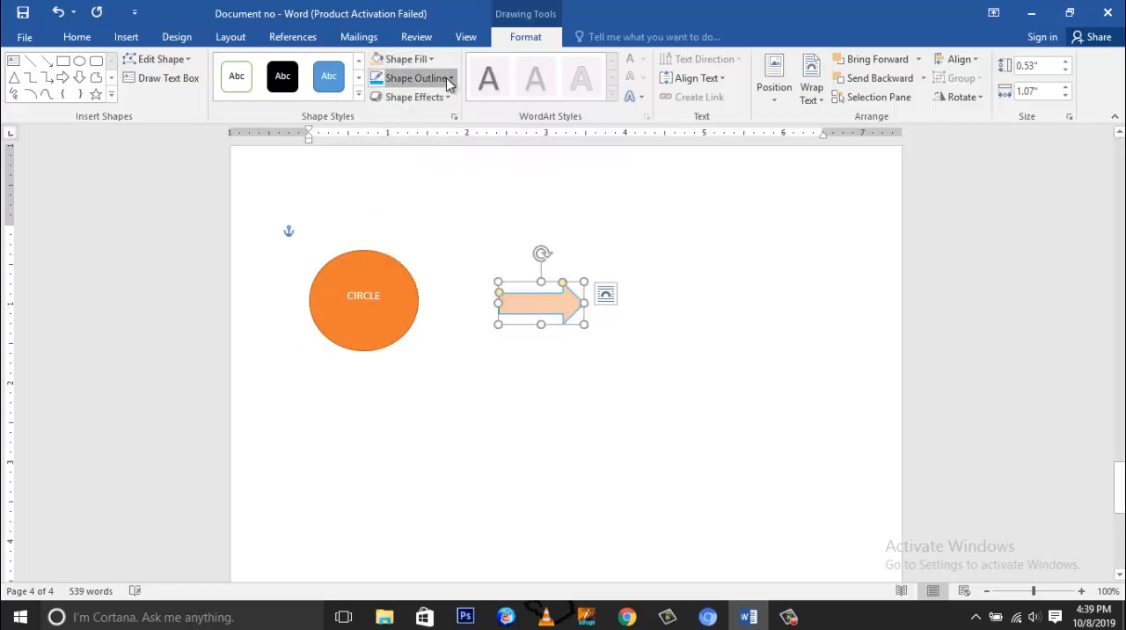
pyautogui.click(446, 78)
pyautogui.moveTo(450, 264)
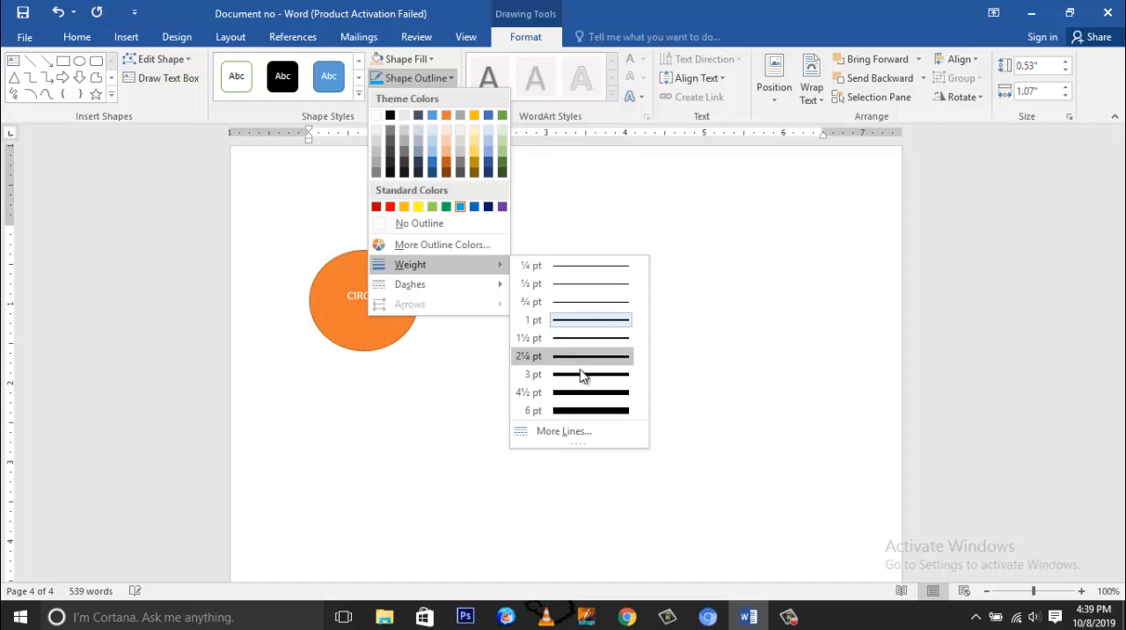
pyautogui.click(583, 410)
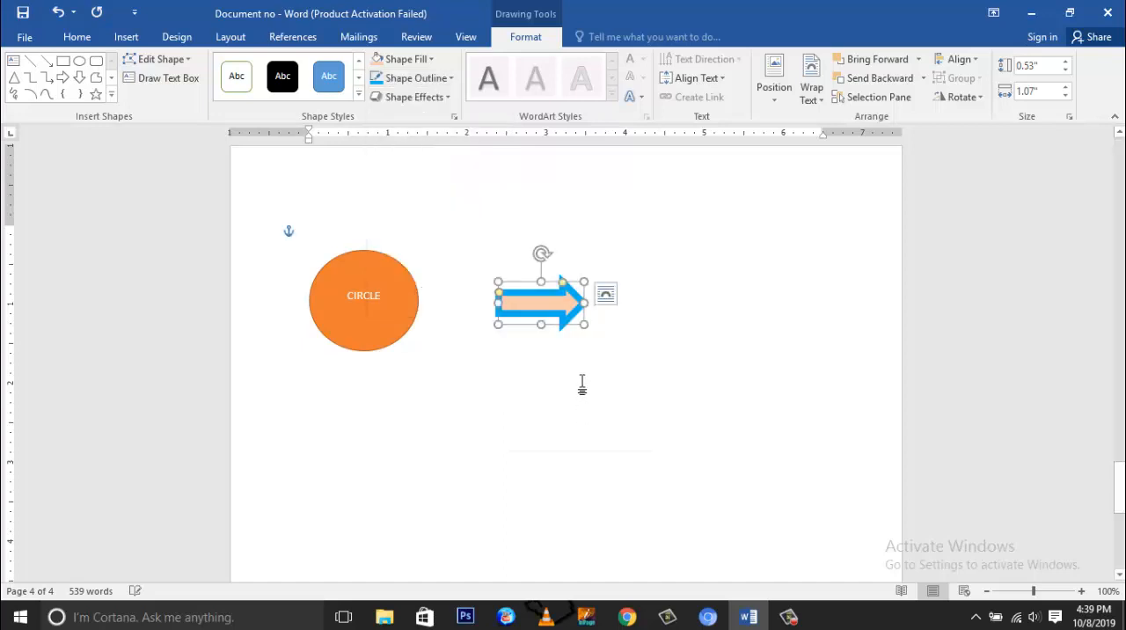
# Step: Enlarge the arrow to about 1.4" high by 2.77" wide and reposition it level with the circle
pyautogui.moveTo(585, 325); pyautogui.dragTo(719, 392)
pyautogui.moveTo(611, 255)
pyautogui.mouseDown()
pyautogui.moveTo(638, 256)
pyautogui.moveTo(611, 247)
pyautogui.mouseUp()
pyautogui.moveTo(621, 326); pyautogui.dragTo(612, 283)
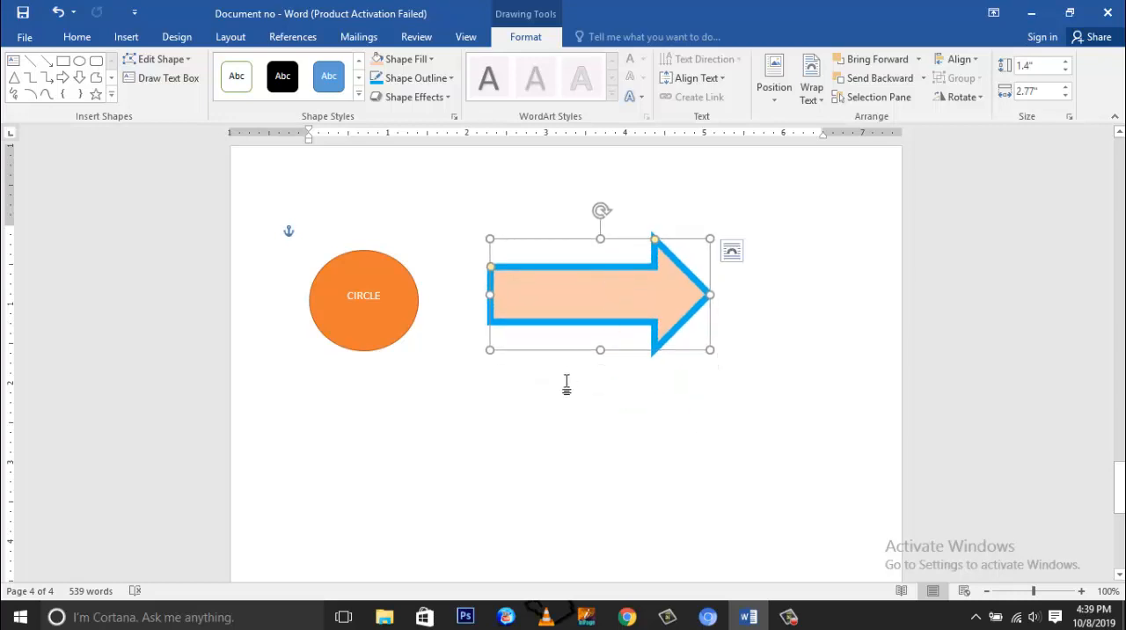
pyautogui.click(556, 413)
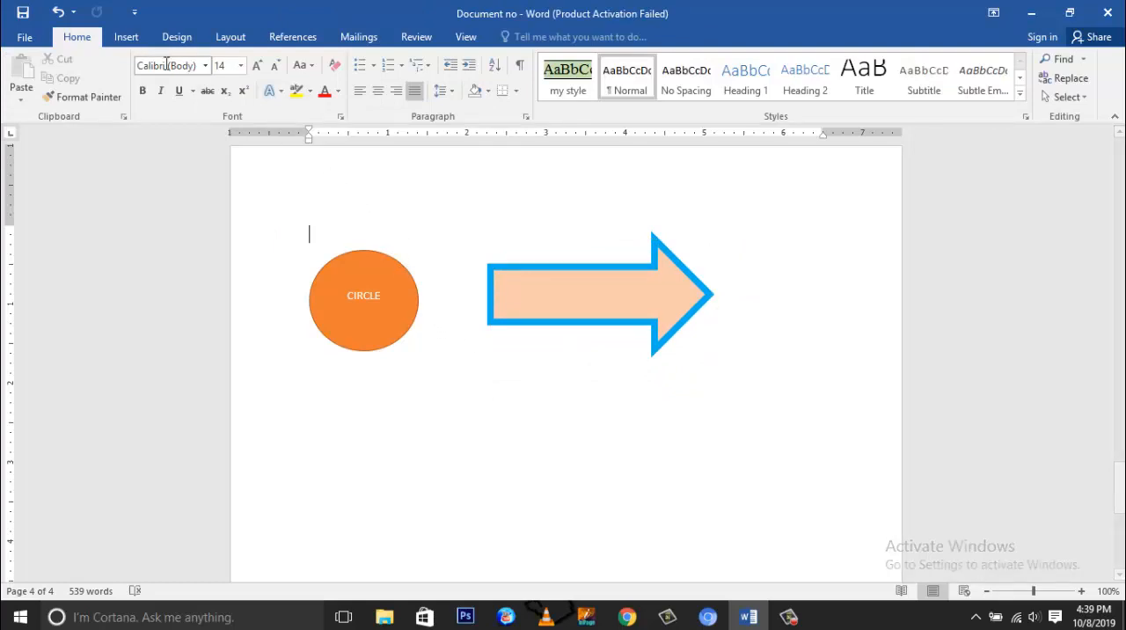
# Step: Draw a Flowchart: Direct Access Storage shape about 1.37" by 3.06" and move it below the circle at the left margin
pyautogui.click(129, 39)
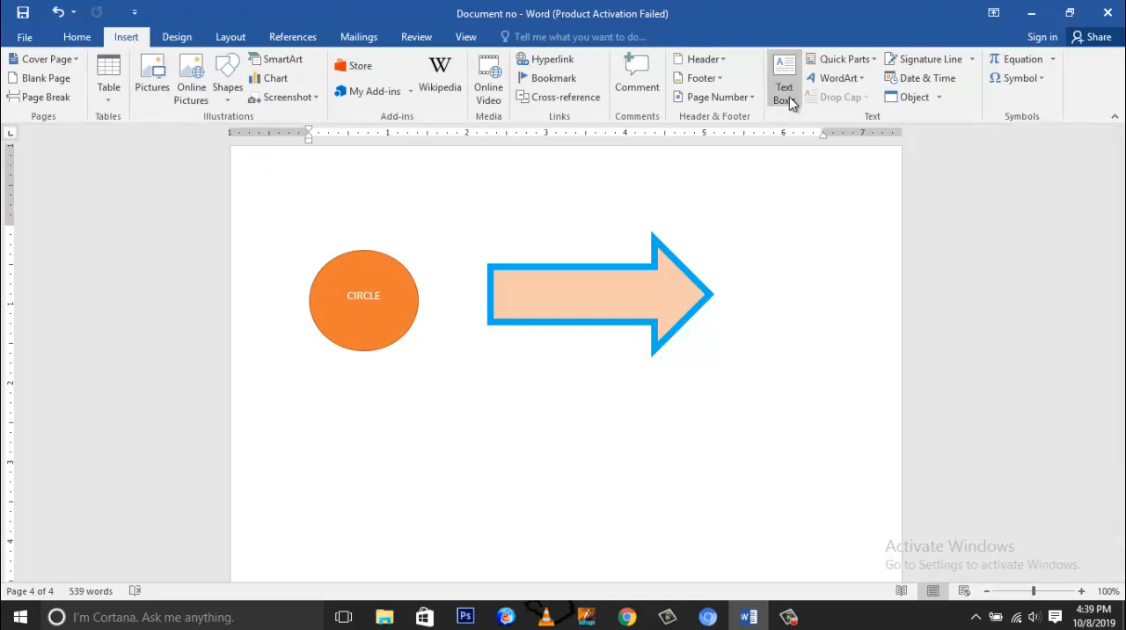
pyautogui.click(229, 95)
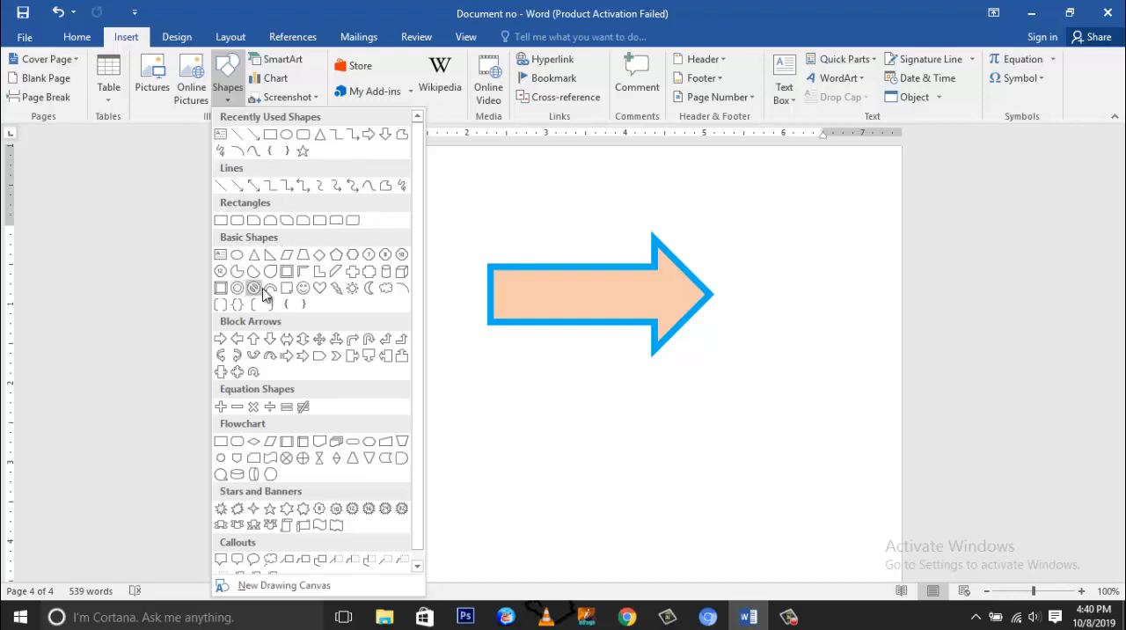
pyautogui.scroll(-1, 266, 291)
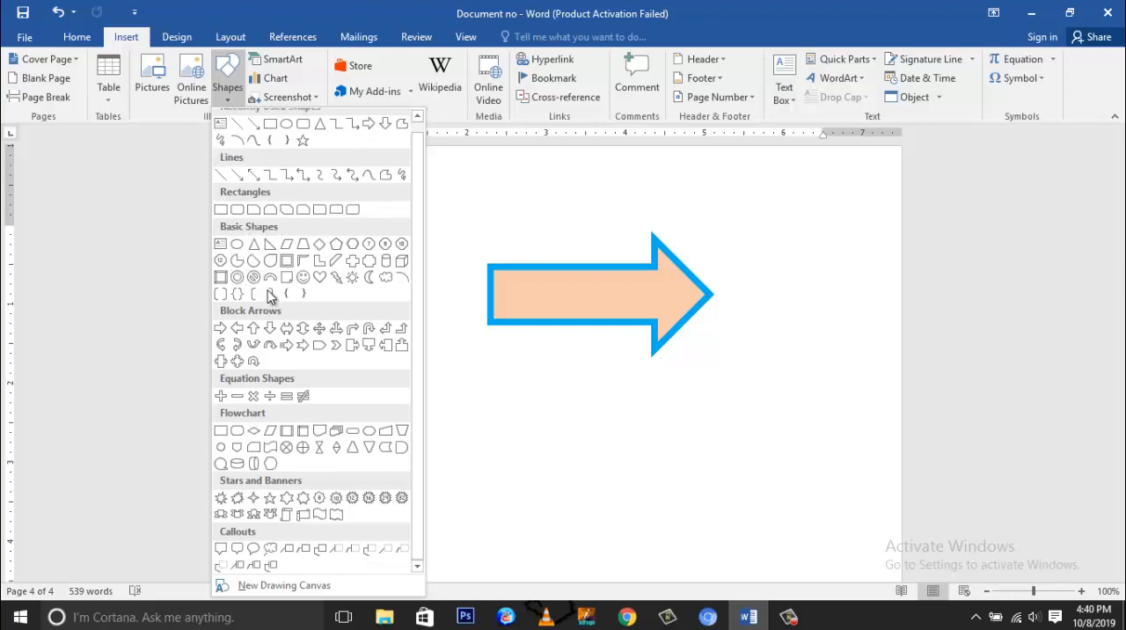
pyautogui.click(256, 463)
pyautogui.moveTo(373, 433); pyautogui.dragTo(613, 538)
pyautogui.moveTo(580, 505); pyautogui.dragTo(507, 469)
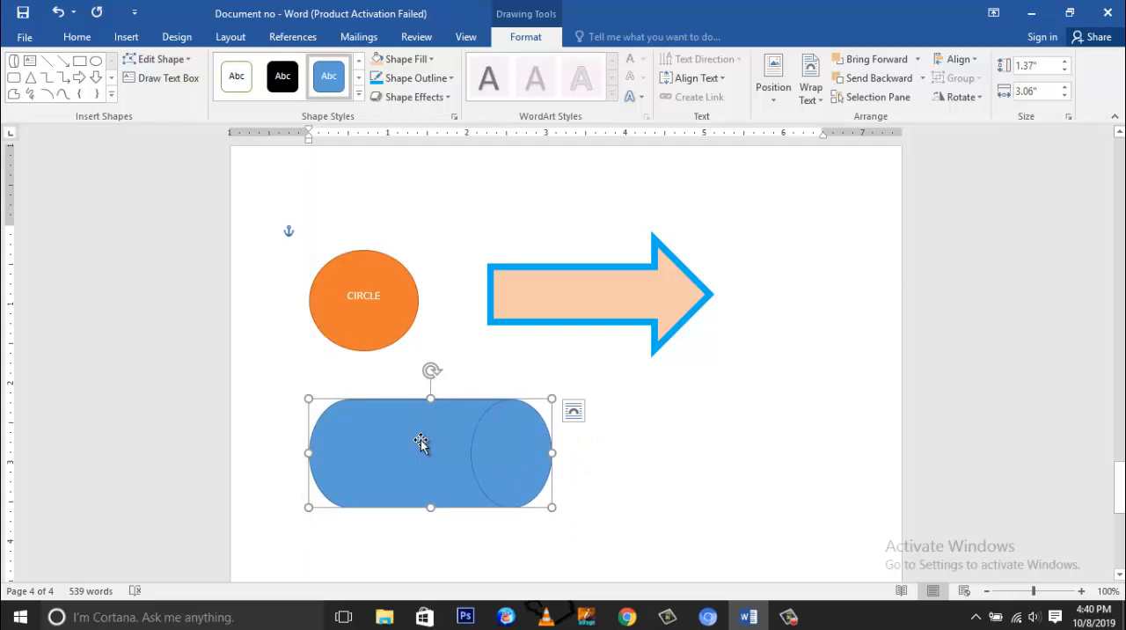
# Step: Narrow the blue cylinder to about 1.94" wide and add the text SDFS inside it
pyautogui.moveTo(544, 453); pyautogui.dragTo(455, 454)
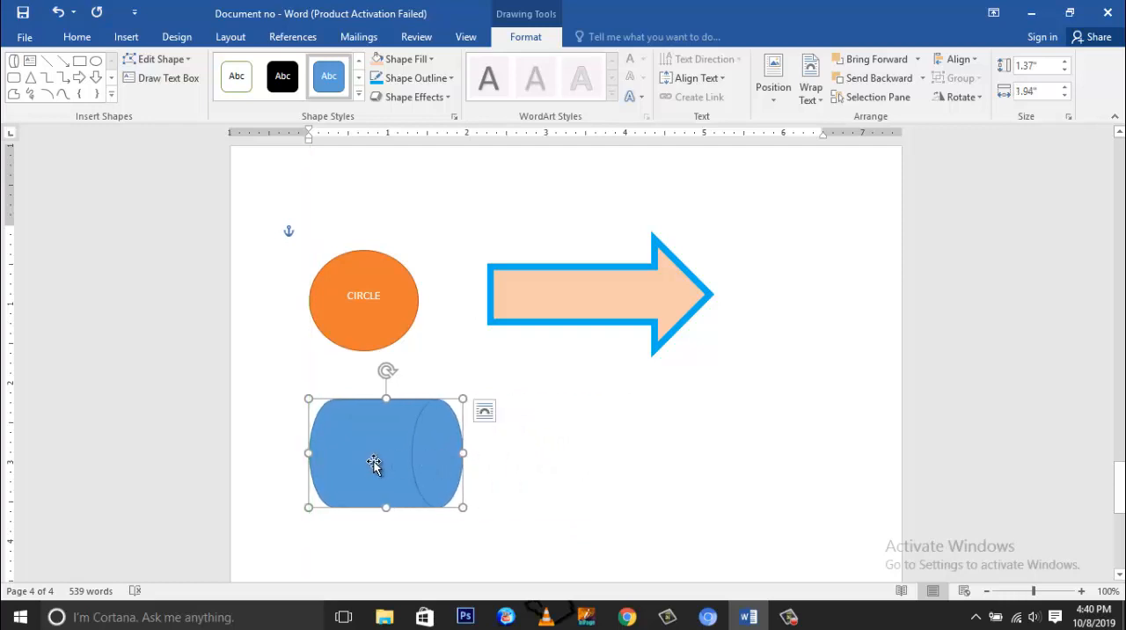
pyautogui.write('SDFS')
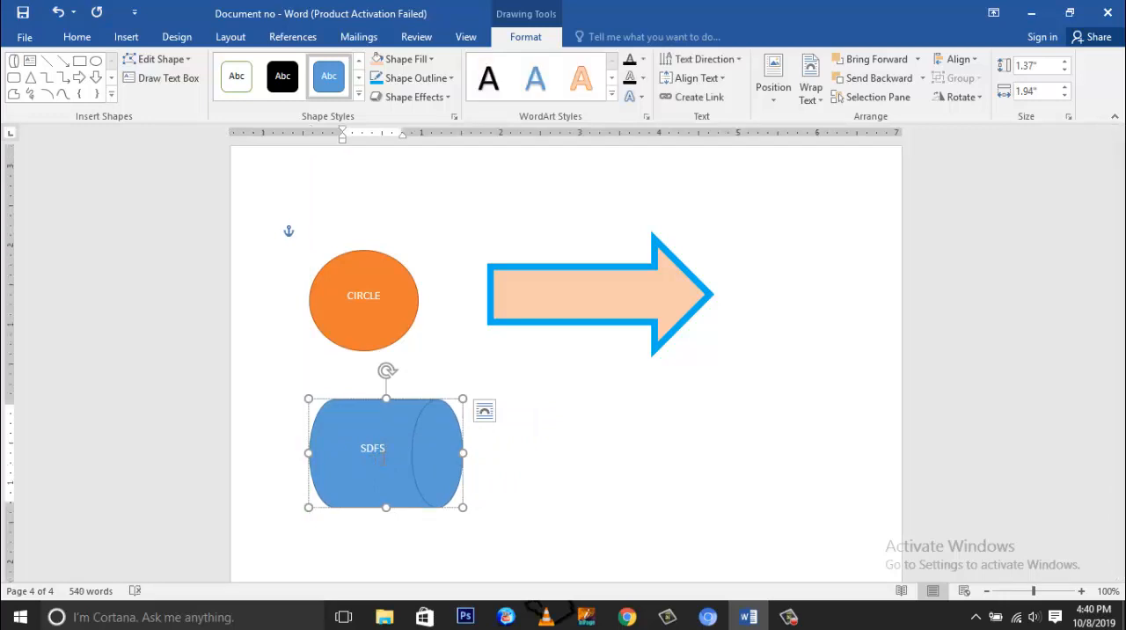
# Step: Apply the light blue outlined WordArt style to the text CIRCLE and stretch the circle slightly downward
pyautogui.moveTo(382, 300); pyautogui.dragTo(342, 299)
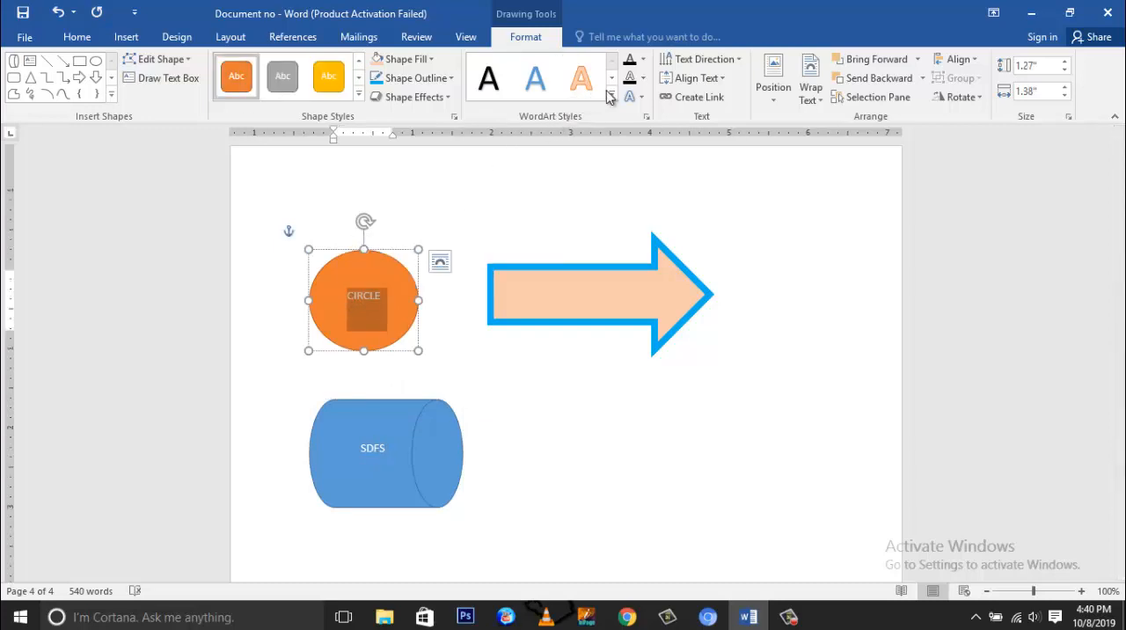
pyautogui.click(378, 294)
pyautogui.moveTo(383, 295); pyautogui.dragTo(346, 294)
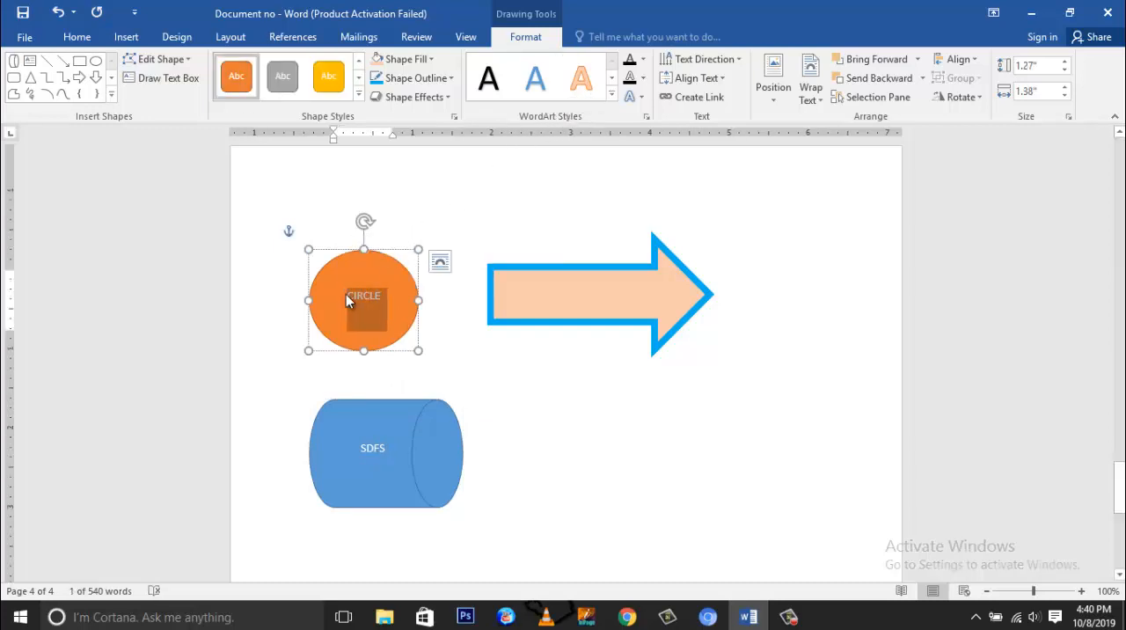
pyautogui.click(612, 94)
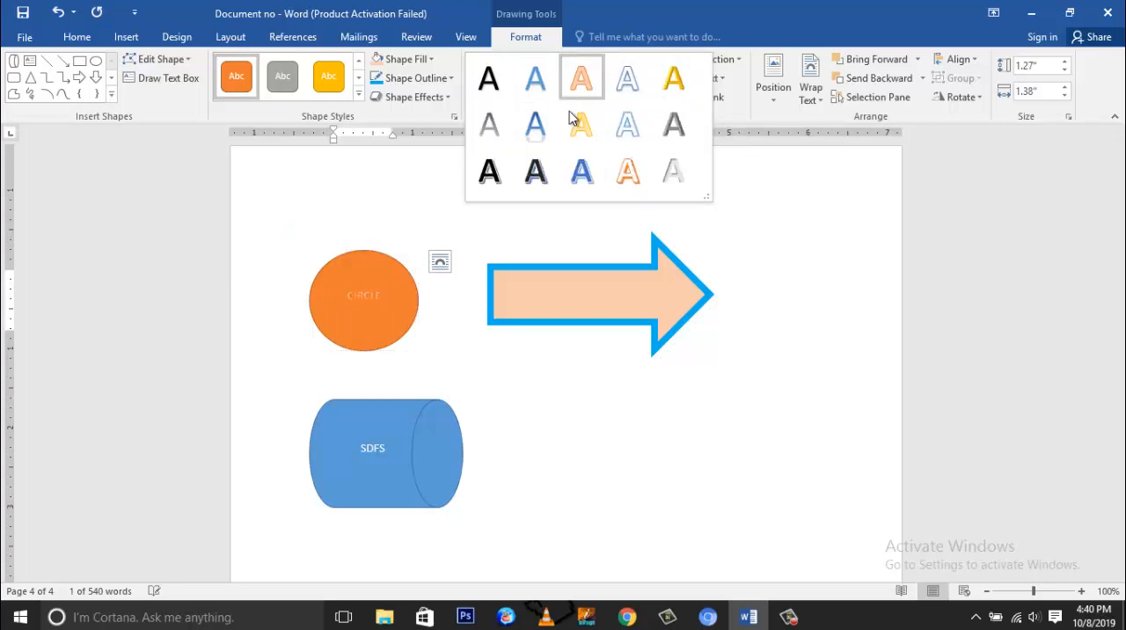
pyautogui.click(626, 125)
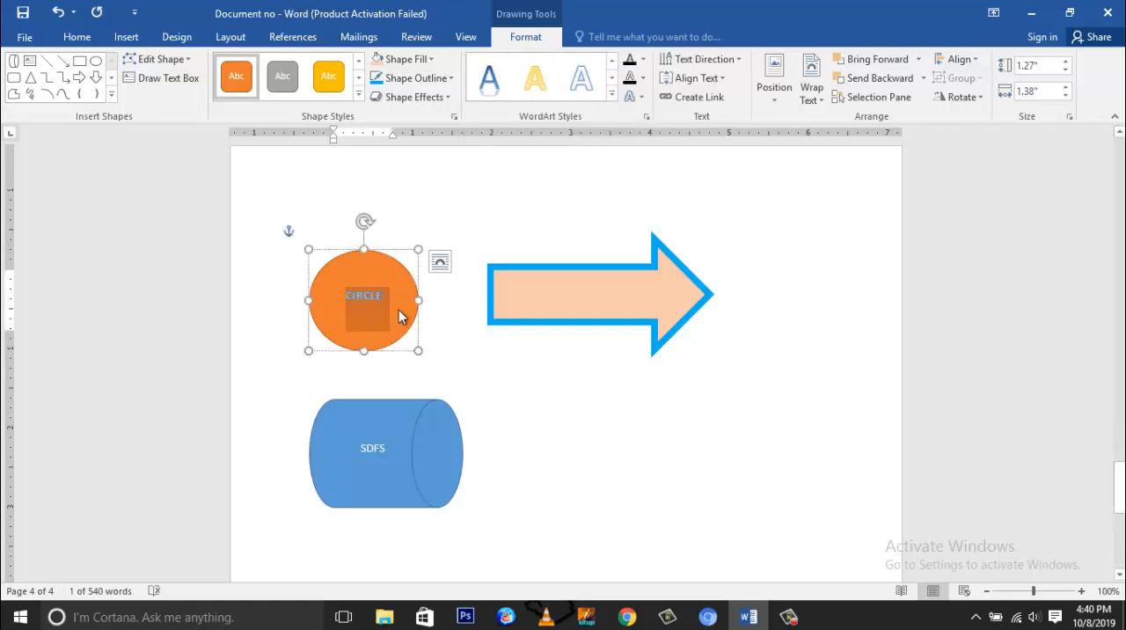
pyautogui.moveTo(418, 350)
pyautogui.mouseDown()
pyautogui.moveTo(475, 392)
pyautogui.moveTo(412, 349)
pyautogui.moveTo(419, 357)
pyautogui.mouseUp()
pyautogui.click(485, 410)
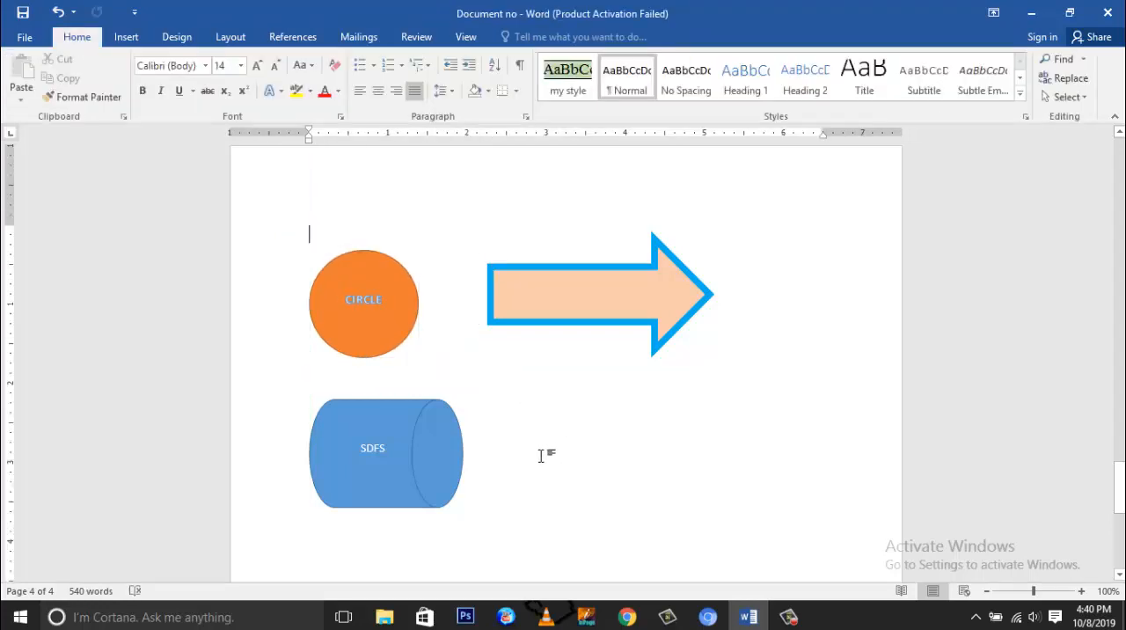
# Step: Move the blue SDFS cylinder from below the circle to just beyond the arrow's tip, roughly level with the arrow
pyautogui.scroll(-3, 541, 456)
pyautogui.scroll(2, 541, 455)
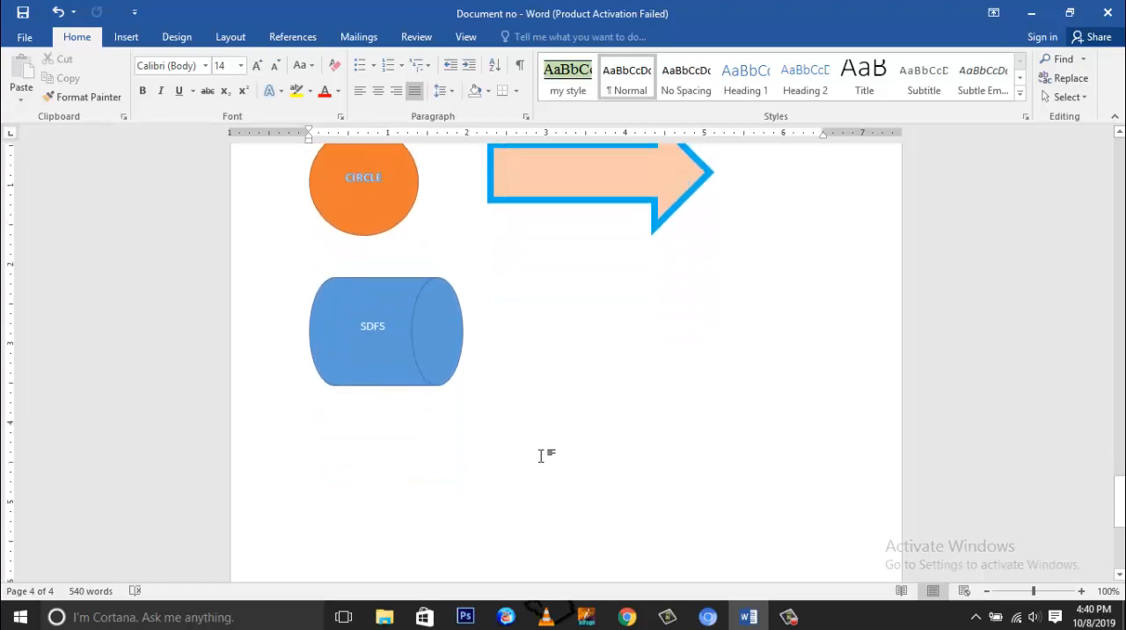
pyautogui.scroll(2, 541, 456)
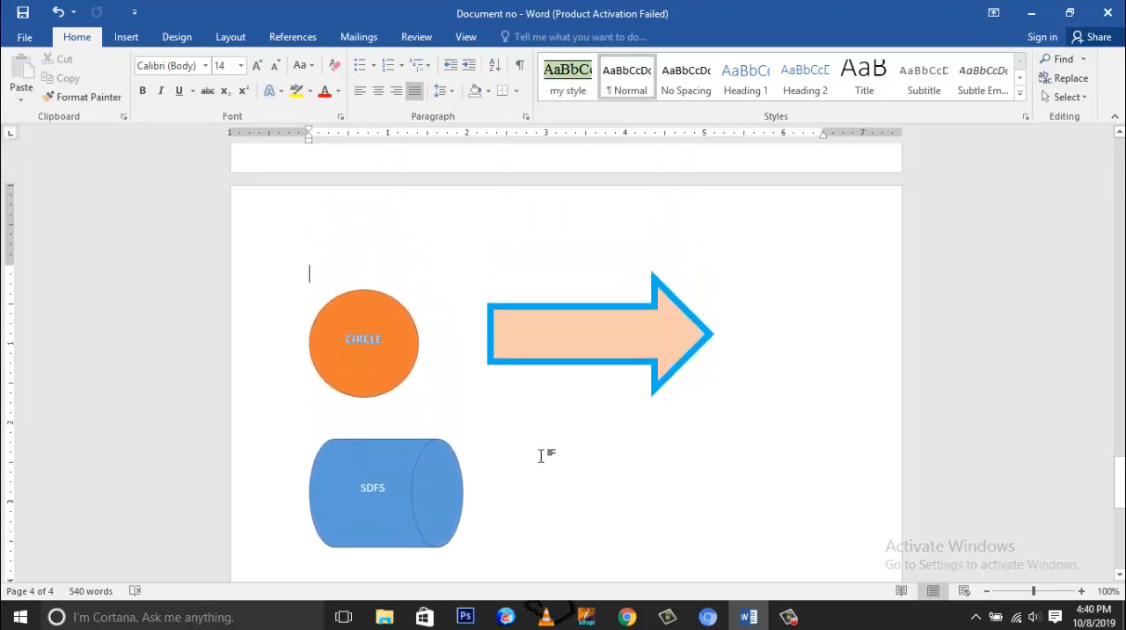
pyautogui.scroll(-1, 541, 456)
pyautogui.scroll(-1, 540, 455)
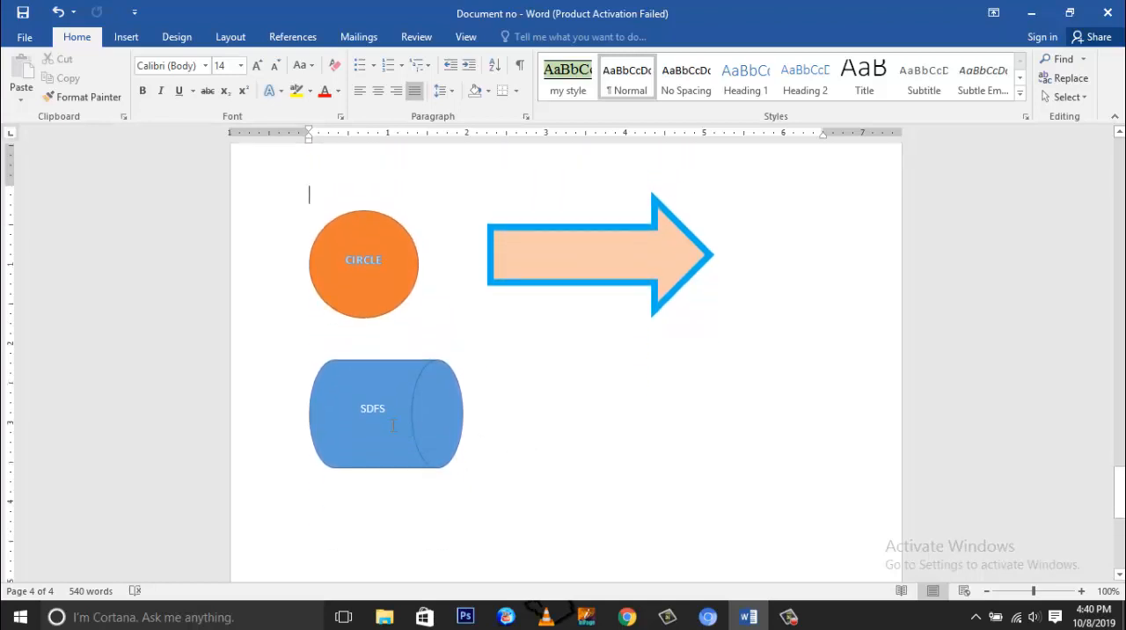
pyautogui.click(393, 426)
pyautogui.moveTo(432, 422); pyautogui.dragTo(852, 248)
pyautogui.click(559, 390)
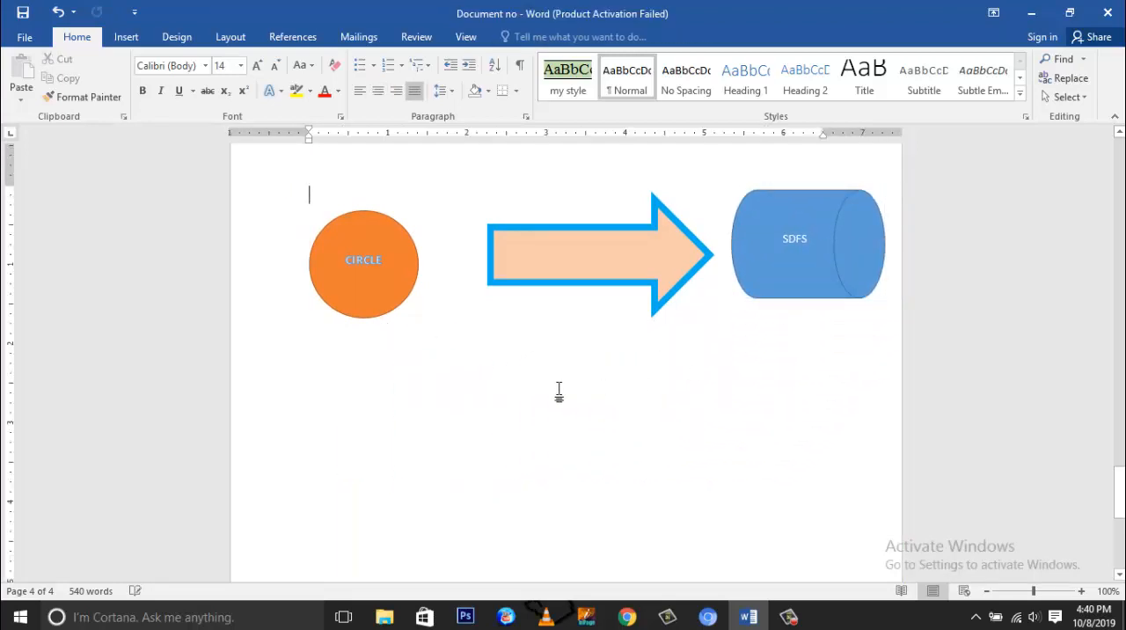
# Step: Select the paragraph above the circle together with the circle, arrow and cylinder
pyautogui.scroll(5, 428, 387)
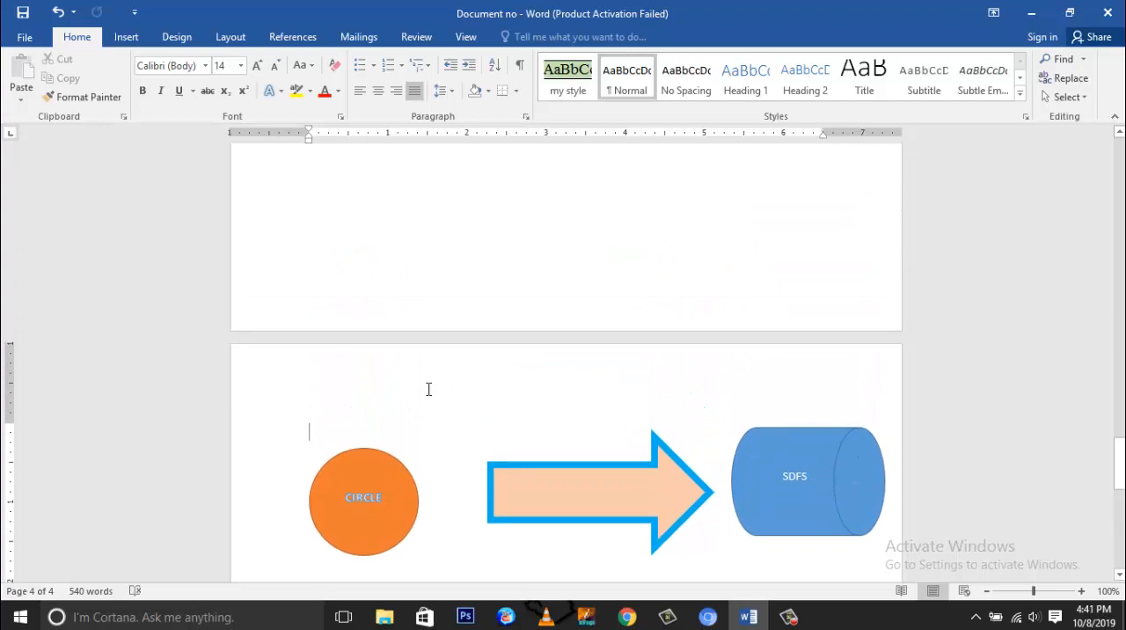
pyautogui.scroll(-4, 428, 389)
pyautogui.scroll(2, 429, 389)
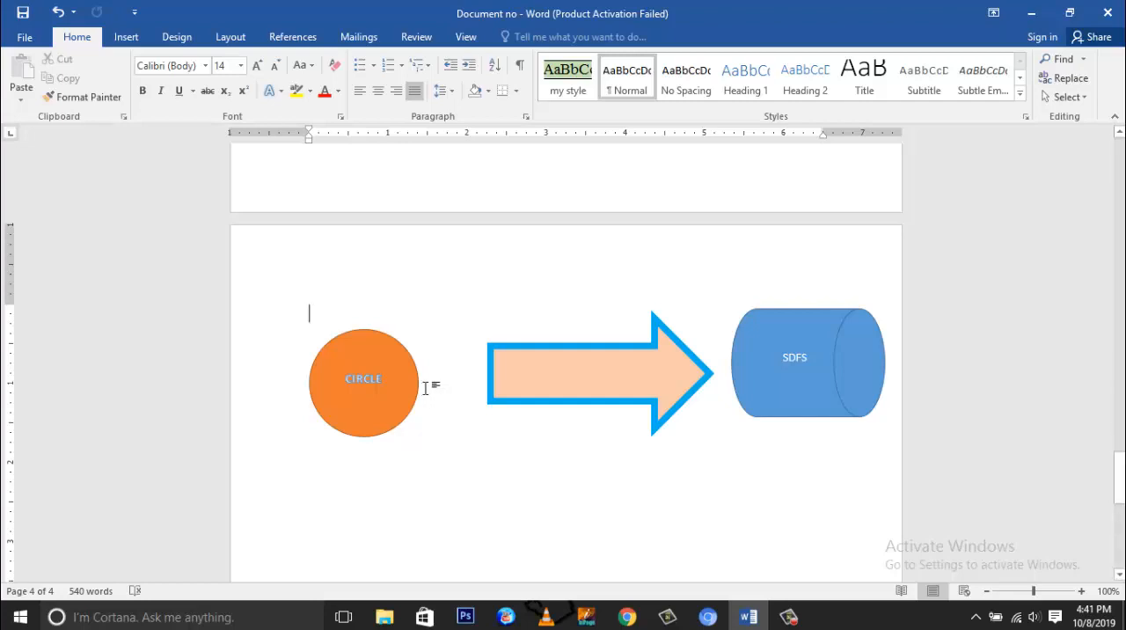
pyautogui.scroll(-1, 424, 388)
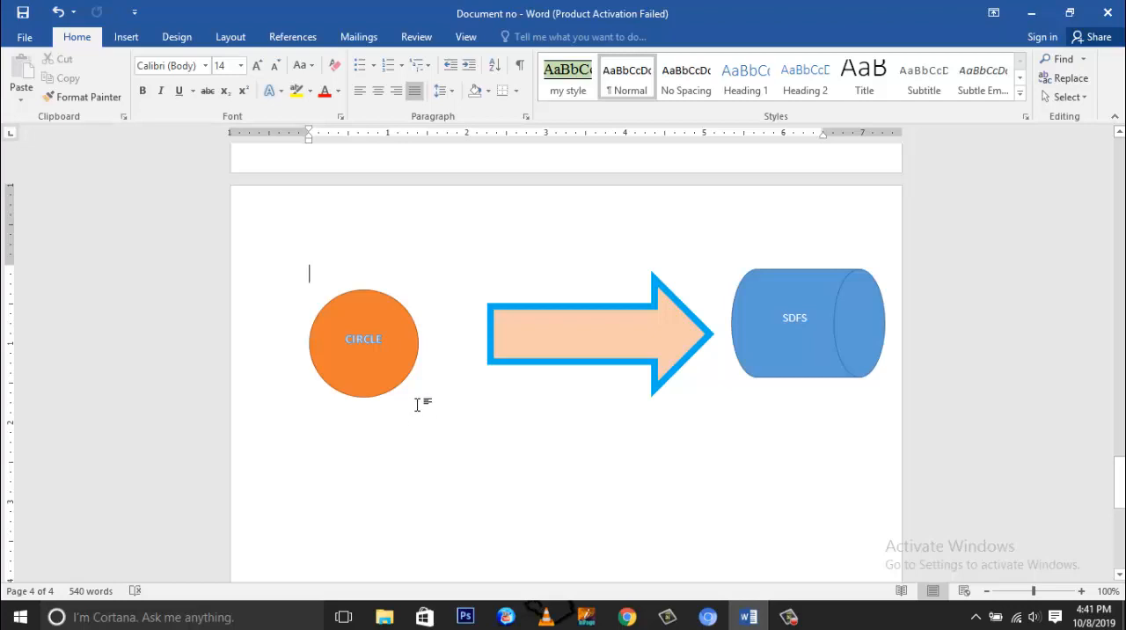
pyautogui.moveTo(320, 280); pyautogui.dragTo(339, 311)
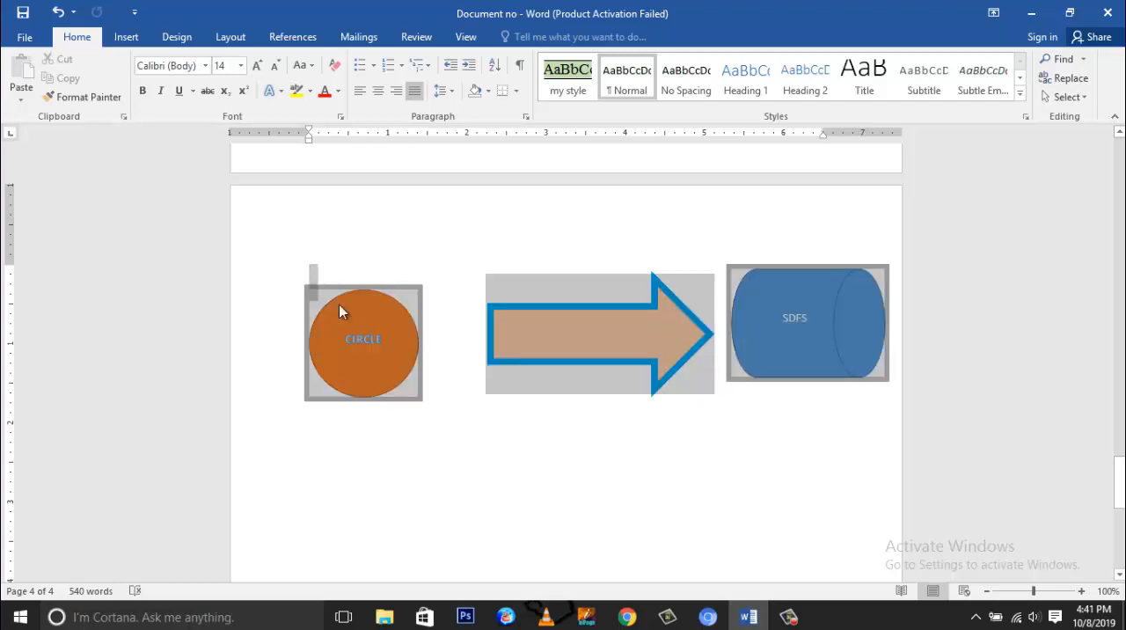